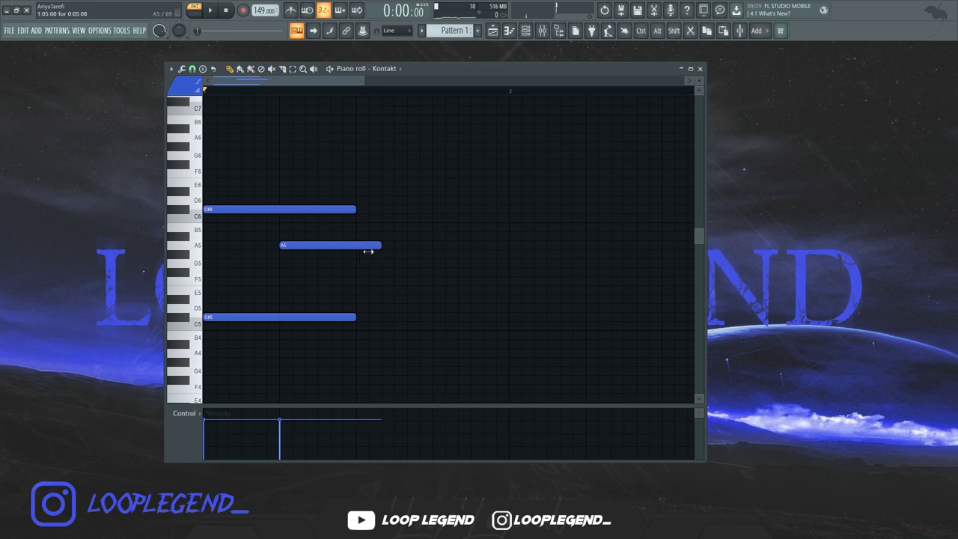
Step: Move the A5 note down to G#5, add an E5 note right after it and play the result
left_click(362, 263)
key("space")
key("space")
key("space")
left_click_drag(300, 245, 300, 255)
key("space")
key("space")
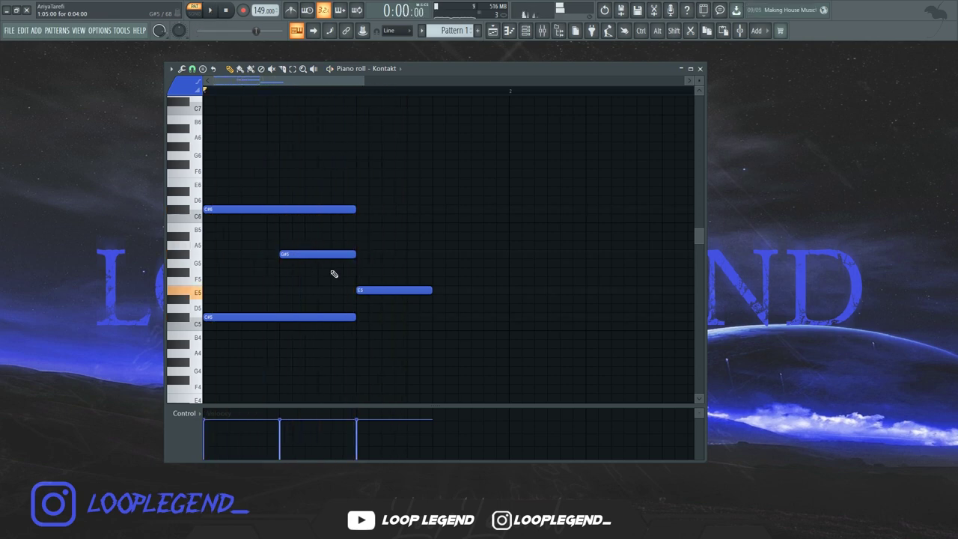
Step: Lower the E5 note to D#5 and put it at the pattern start, stretched to the length of the C# notes
key("space")
left_click_drag(362, 292, 362, 300)
key("space")
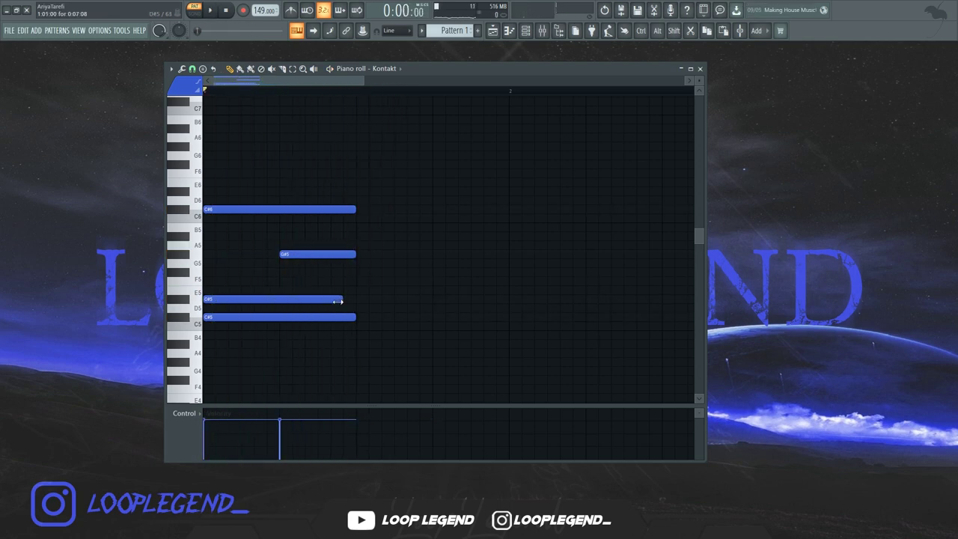
key("space")
Step: Duplicate the half-bar phrase and raise the copy's D#5 note to E5, playing it back
key("ctrl+b")
key("space")
left_click_drag(363, 300, 365, 289)
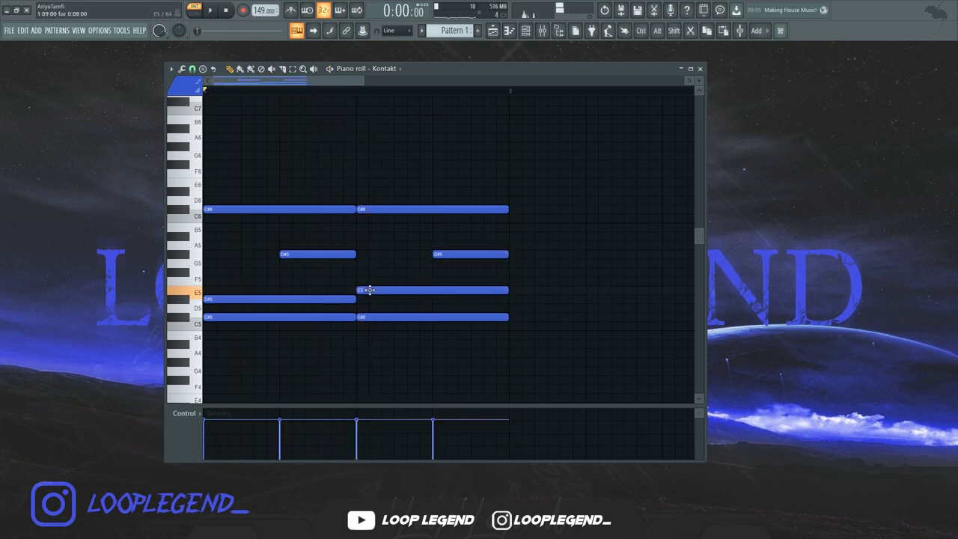
key("space")
key("space")
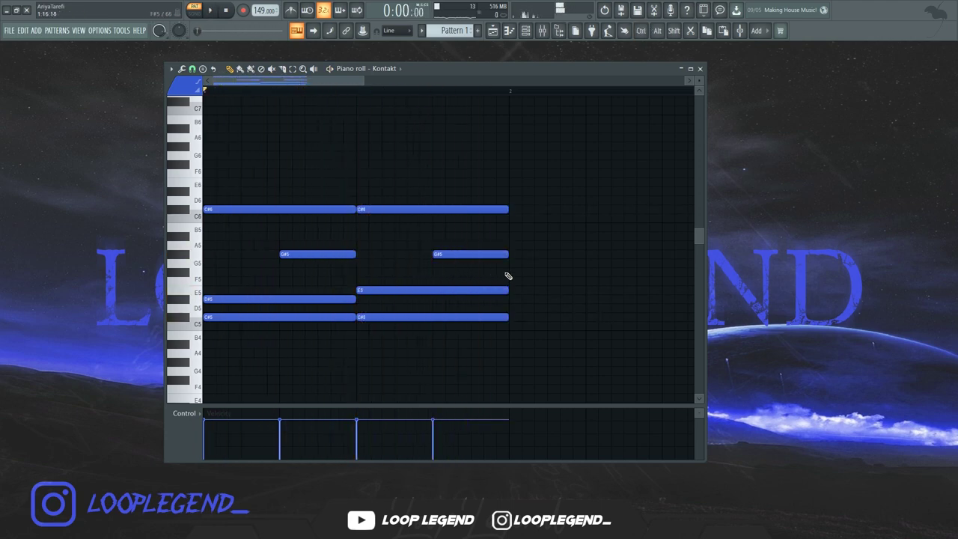
Step: Duplicate the whole phrase into bar 2 and set the copy's first inner note to F#5
scroll(477, 279, "down", 1)
key("ctrl+b")
left_click_drag(417, 290, 426, 247)
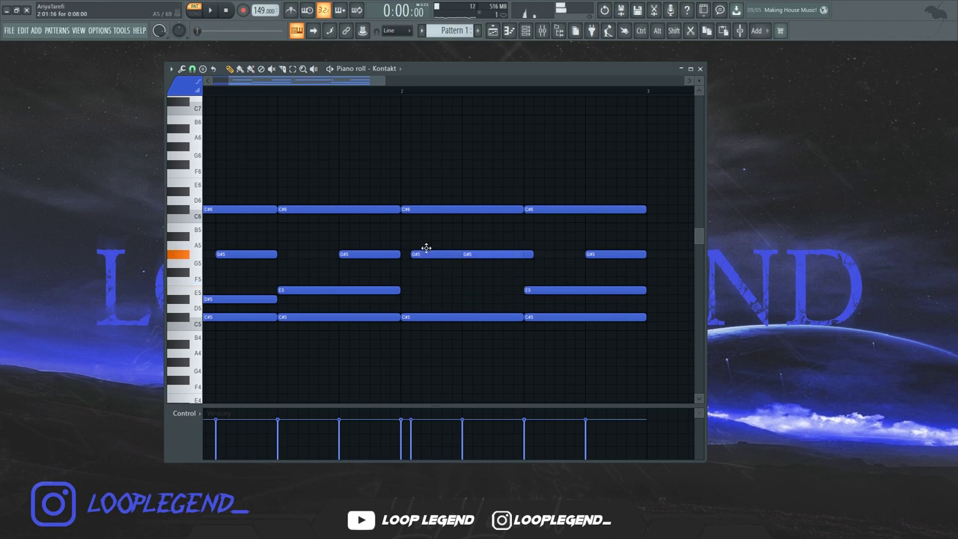
scroll(535, 253, "down", 1)
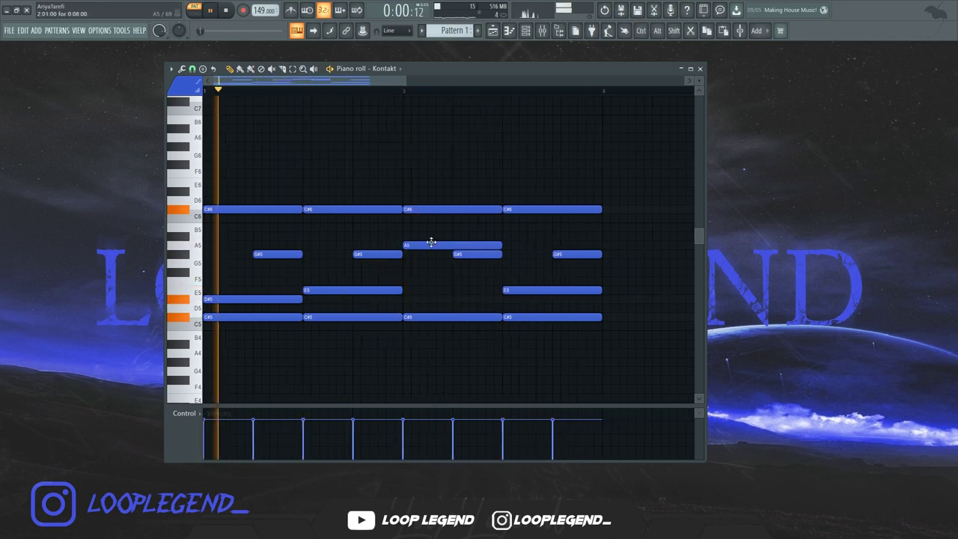
key("space")
left_click_drag(430, 244, 426, 260)
key("space")
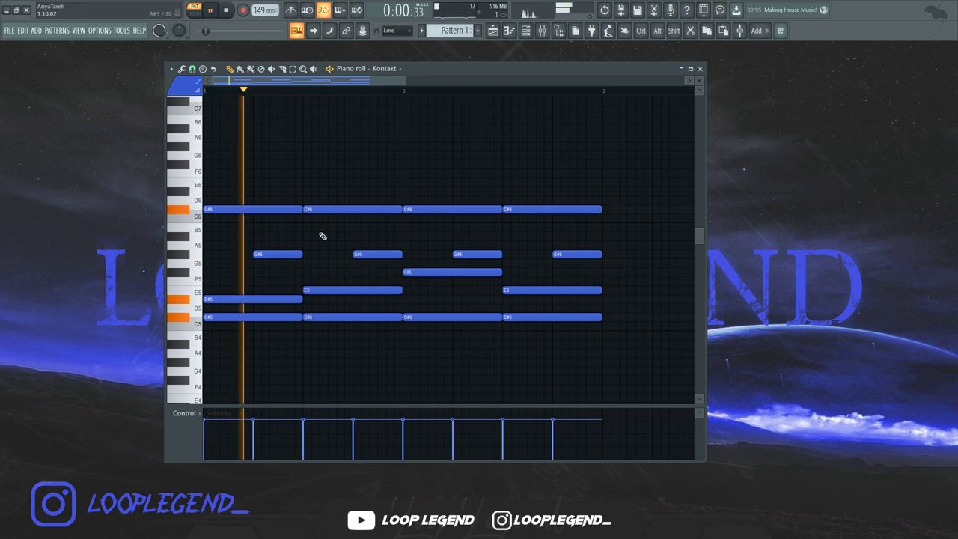
Step: Transpose all notes down three semitones and play the pattern
scroll(399, 238, "up", 1)
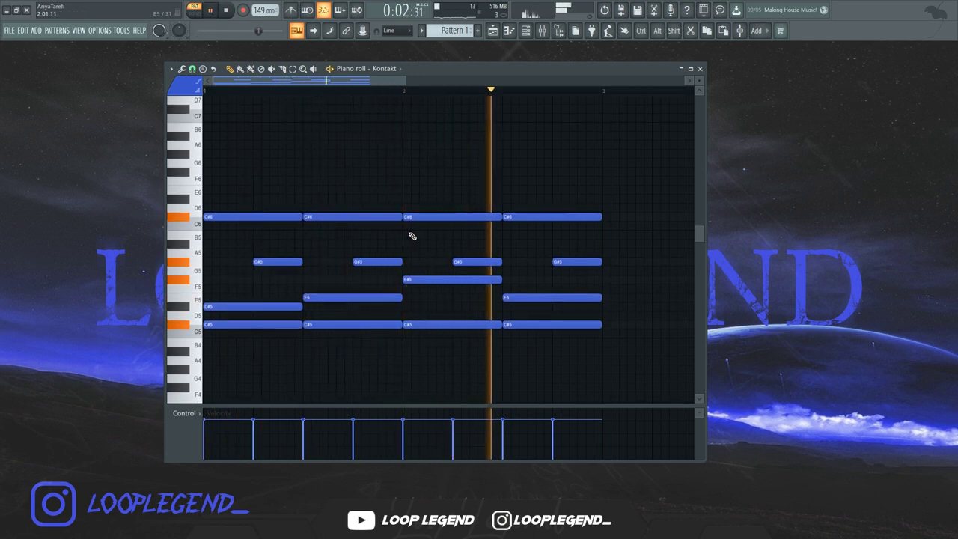
key("space")
key("Down")
key("Down")
key("Down")
key("space")
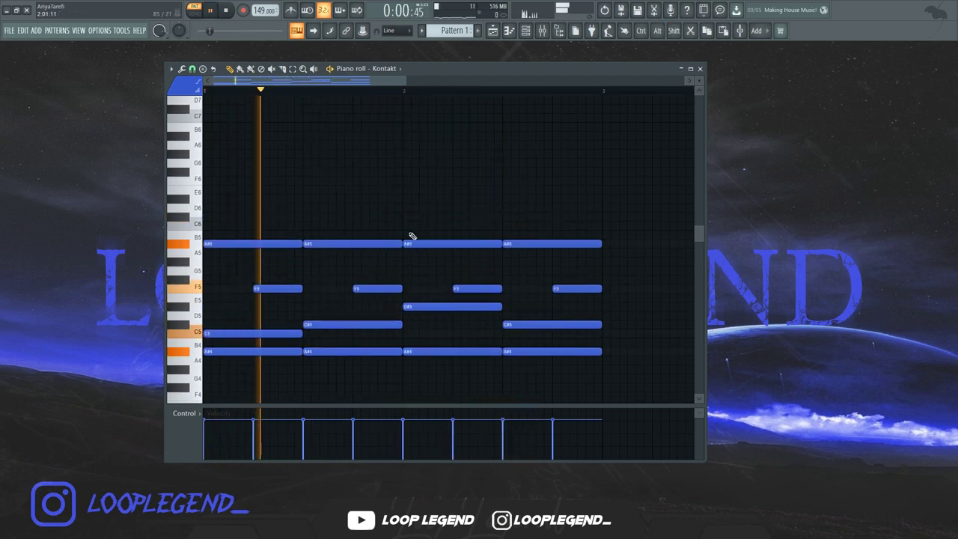
Step: Transpose all notes up six semitones while the pattern plays, then stop playback
key("Up")
key("Up")
key("Up")
key("Up")
key("Up")
key("Up")
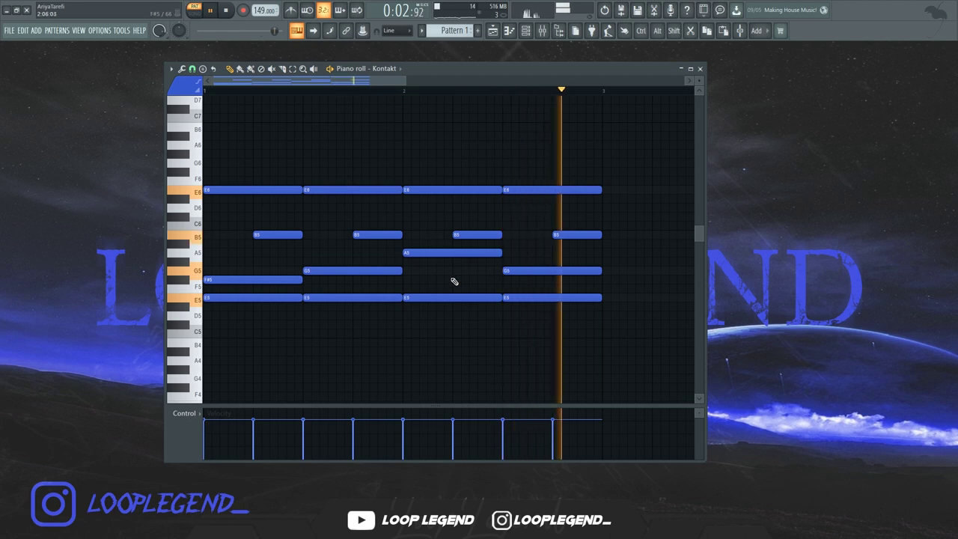
key("space")
Step: Split the second chord of bar 1 into two half-length repeats and the last chord of bar 2 into three shorter repeats
scroll(325, 336, "up", 2)
left_click_drag(323, 338, 384, 217)
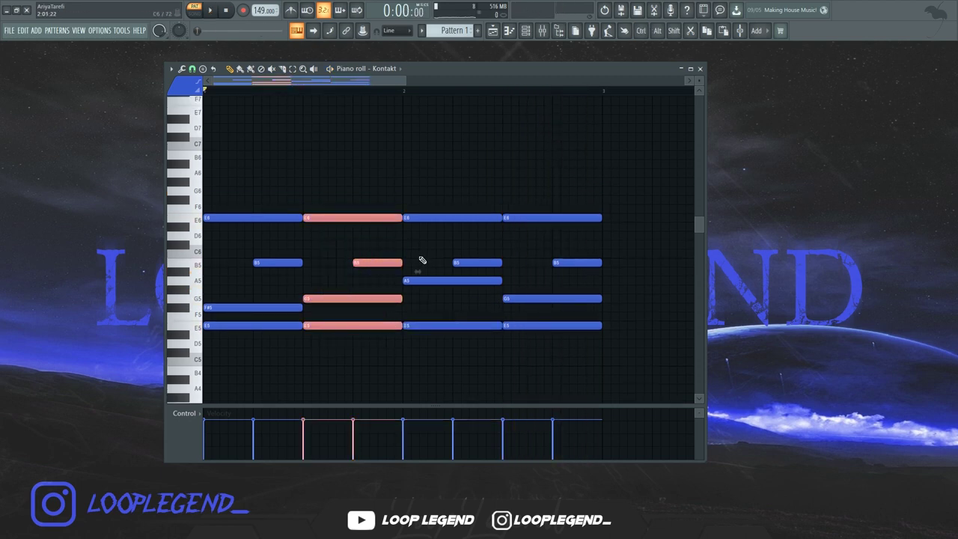
left_click_drag(415, 272, 368, 276)
key("ctrl+b")
key("space")
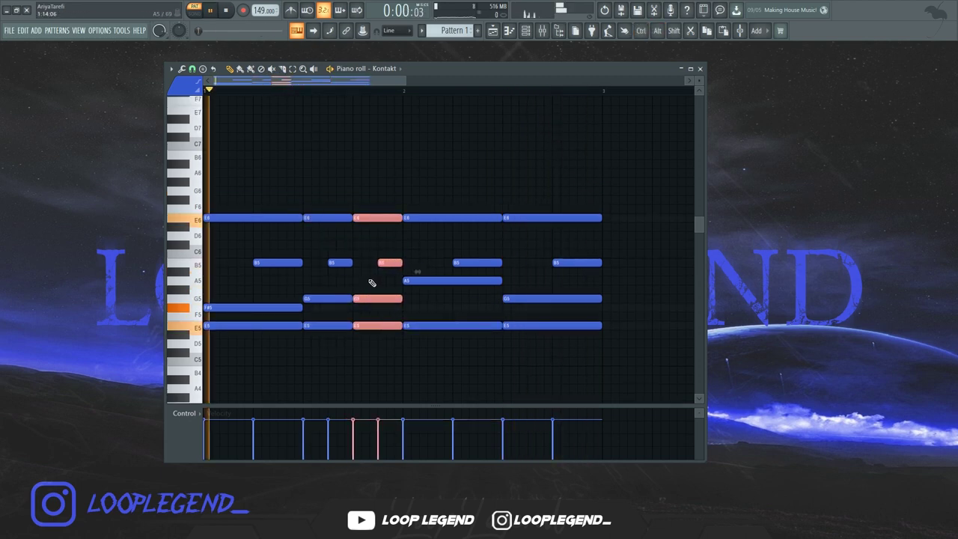
key("space")
left_click_drag(552, 342, 598, 216)
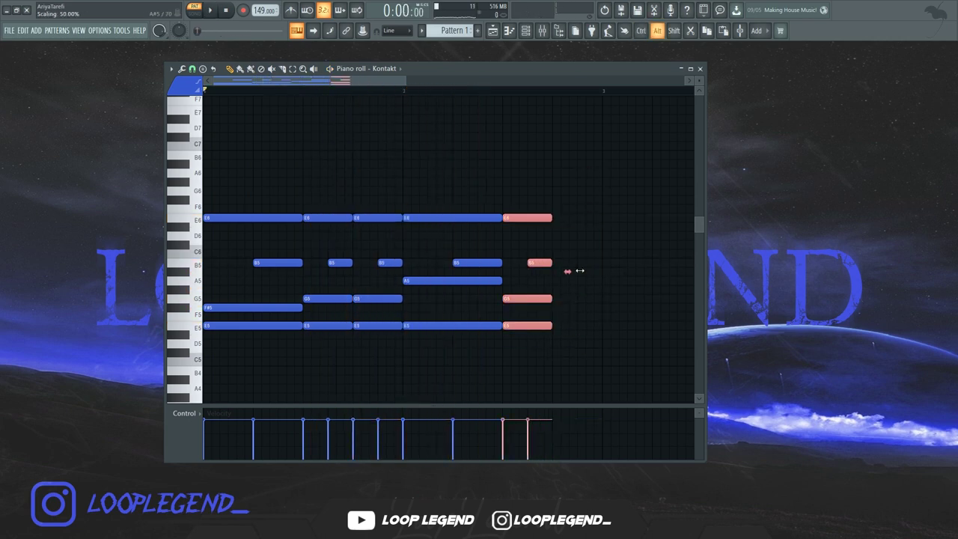
Step: Raise the melody notes between F#5 and A5 by one octave and shift the whole pattern up one semitone
left_click_drag(184, 307, 186, 280)
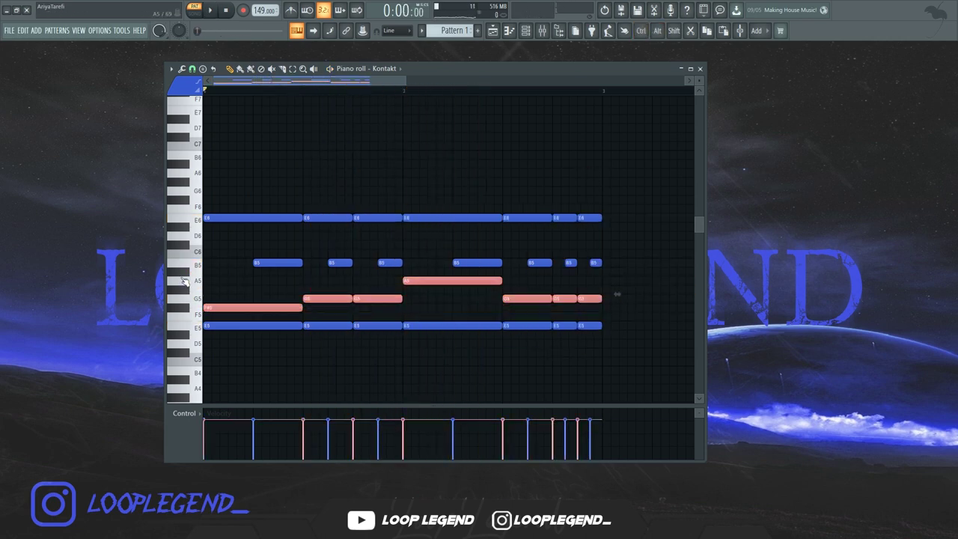
key("ctrl+Up")
key("space")
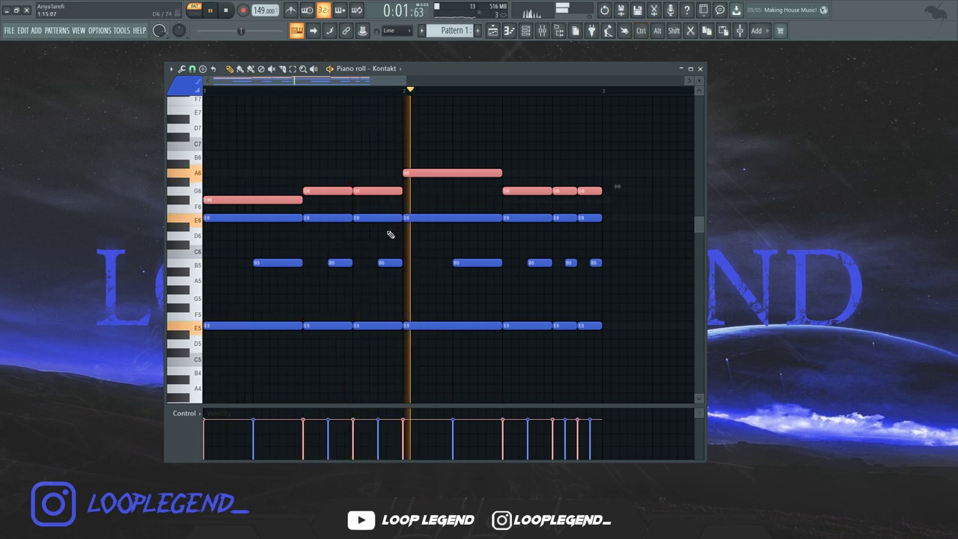
key("ctrl+d")
key("shift+Up")
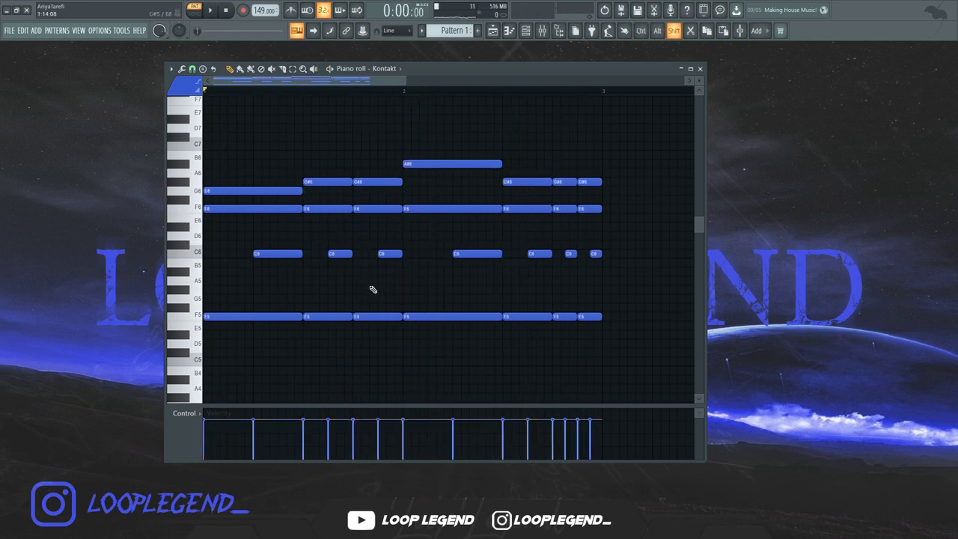
Step: Load the Albion Solstice instrument "a - ELDR CLAS - Main Techniques" in Kontakt #2 and play the pattern with it
key("F6")
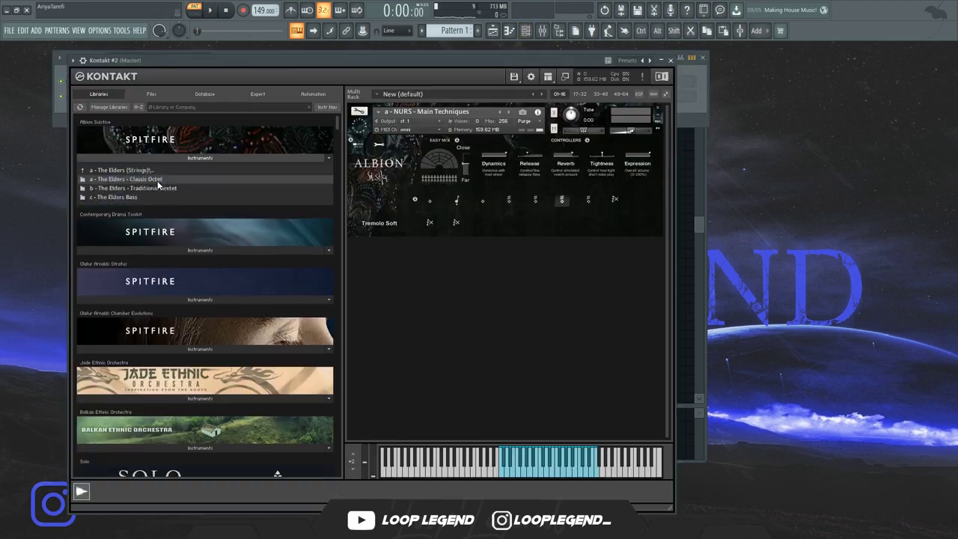
left_click(159, 181)
left_click(159, 179)
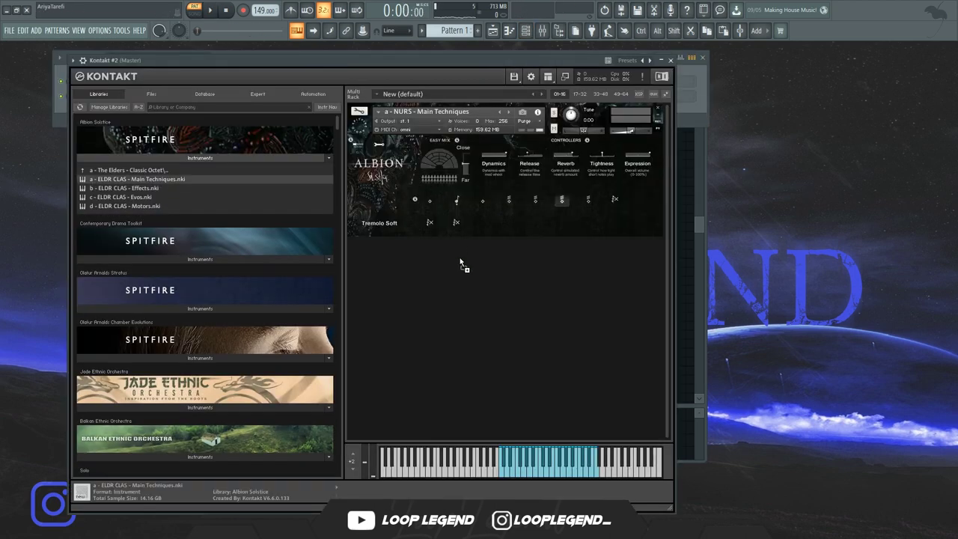
key("F7")
key("space")
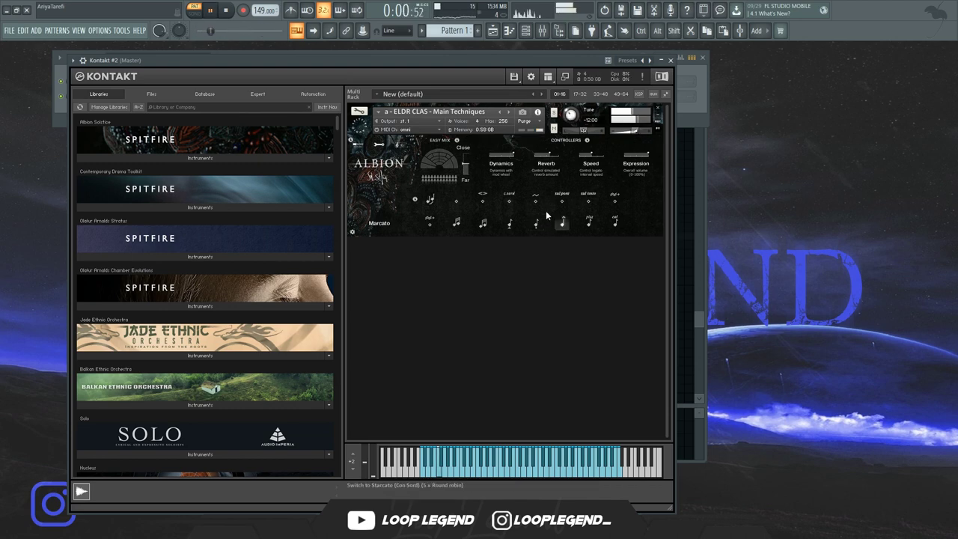
Step: Slice the long F3 note in Kontakt #2's piano roll at two points within bar 2 while it plays
key("F7")
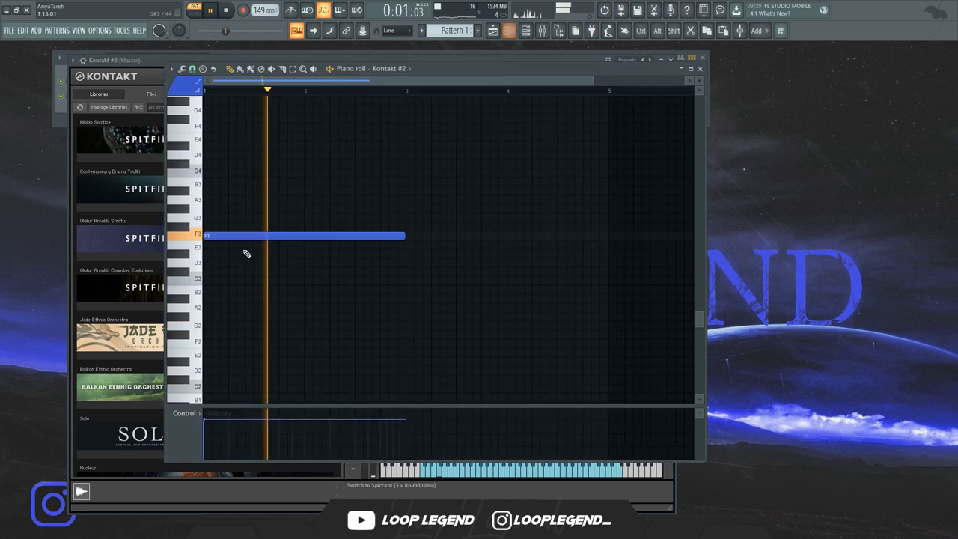
key("space")
scroll(188, 177, "up", 2)
key("space")
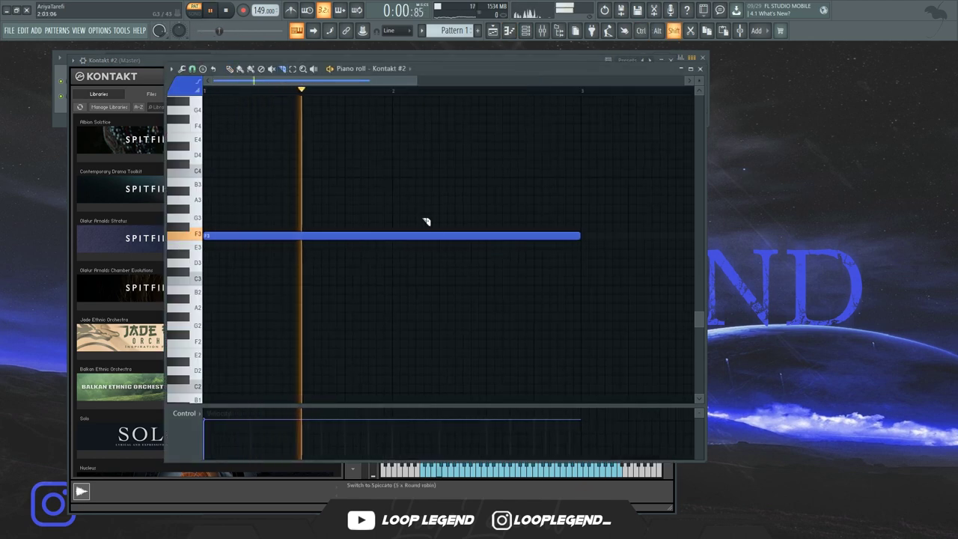
left_click(438, 236, "shift")
left_click(510, 236, "shift")
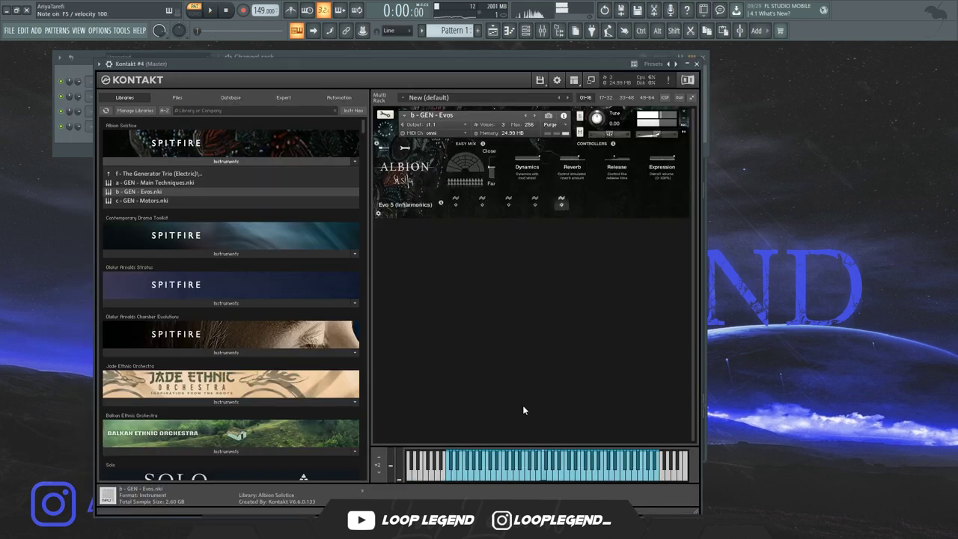
Step: Close the Kontakt #4 instrument and consolidate the arrangement of tracks 1 to 5 into one audio clip
left_click(696, 64)
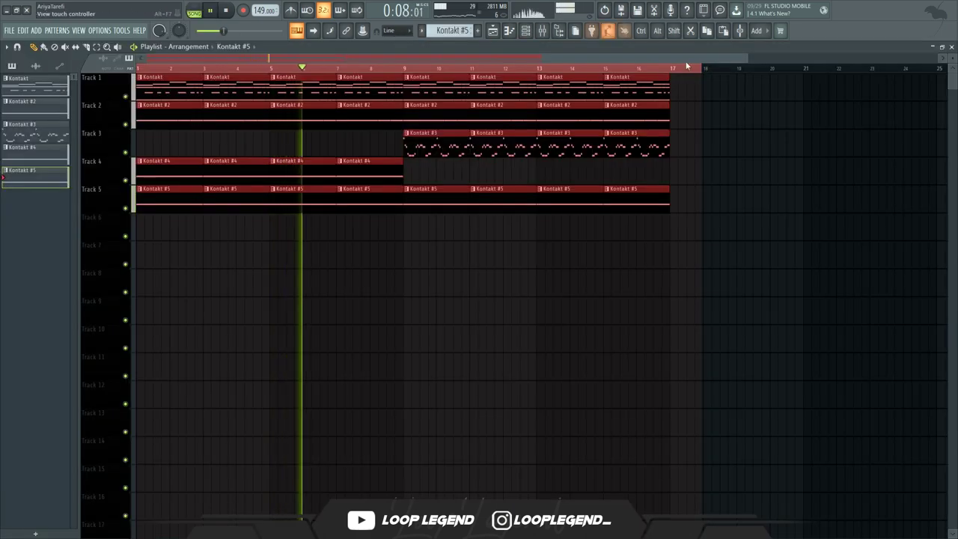
key("ctrl+alt+c")
key("Return")
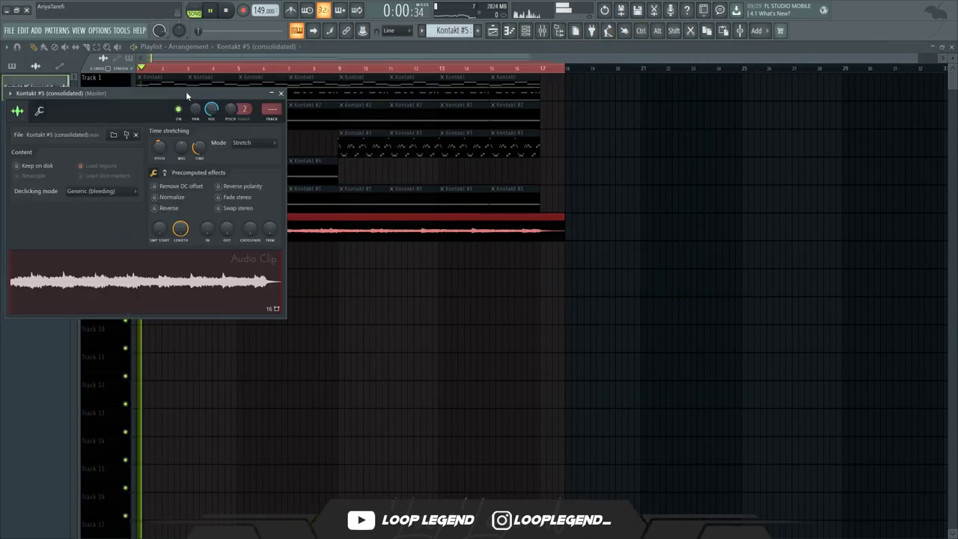
left_click_drag(185, 91, 365, 157)
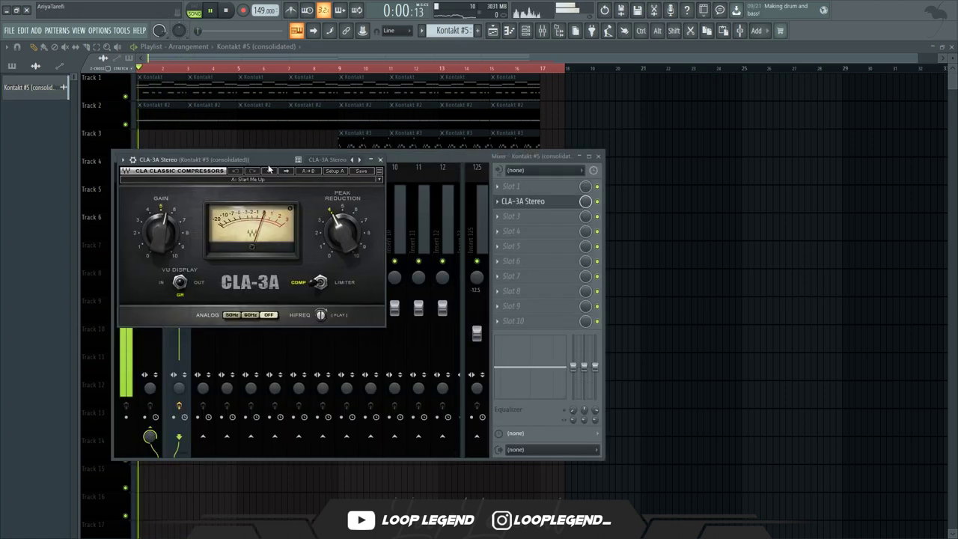
left_click_drag(264, 173, 326, 203)
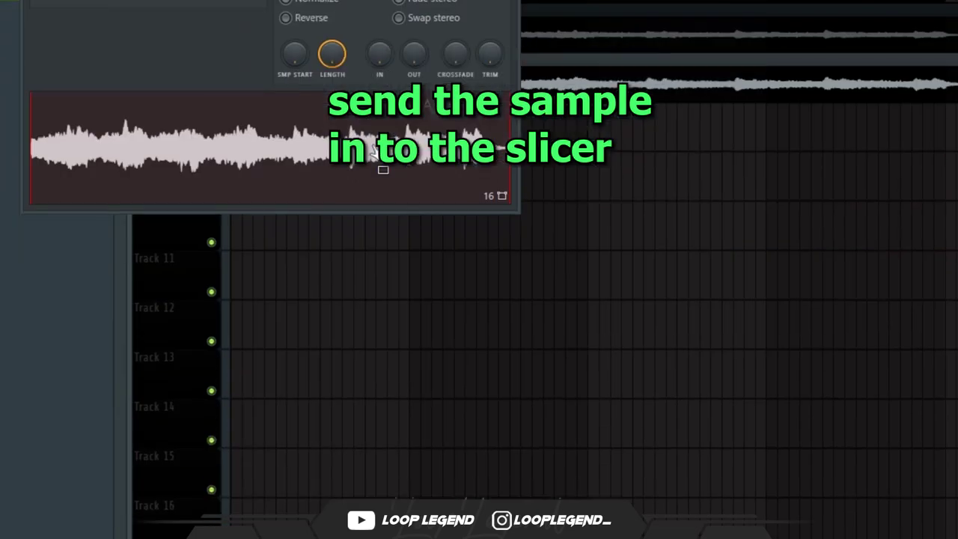
Step: Open the consolidated sample in a new Fruity Slicer channel and slice it by beat
right_click(381, 167)
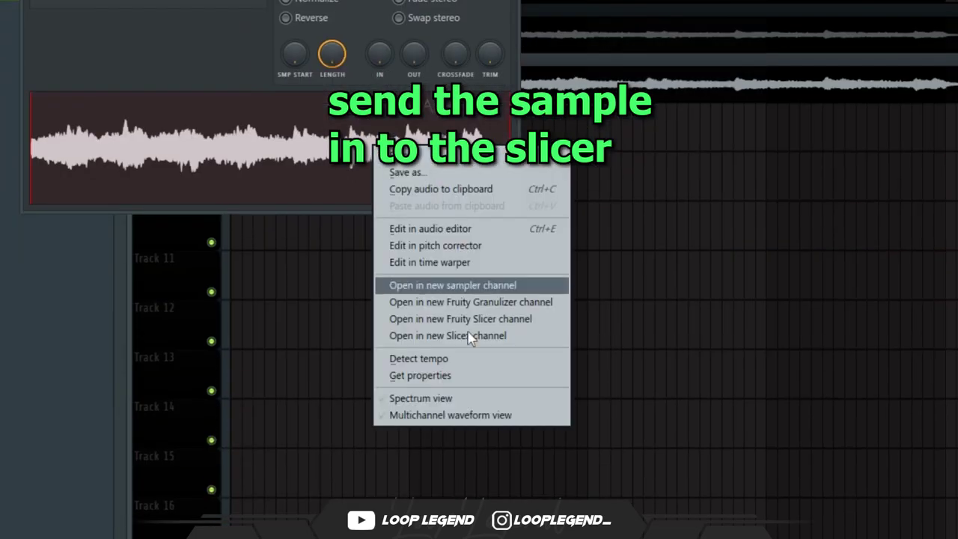
left_click(468, 318)
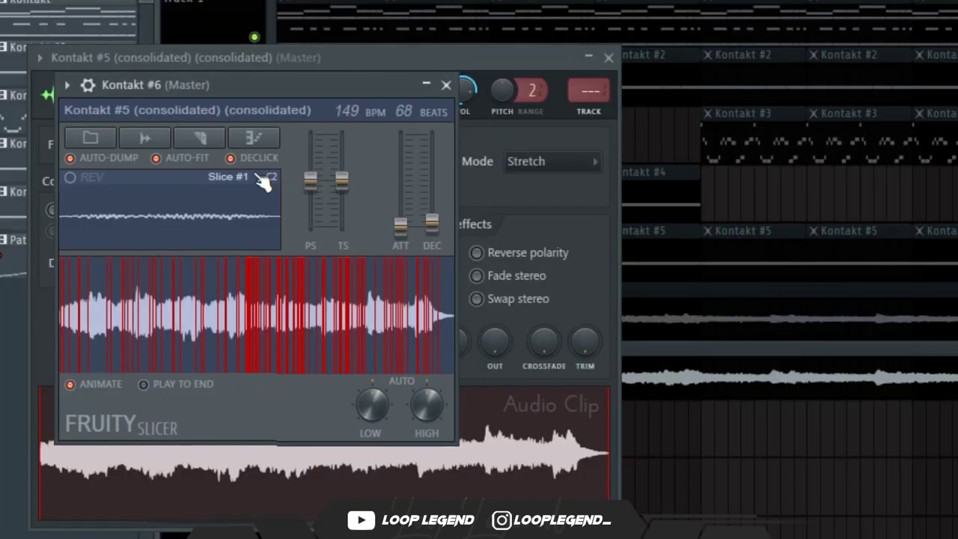
left_click(187, 138)
left_click(228, 354)
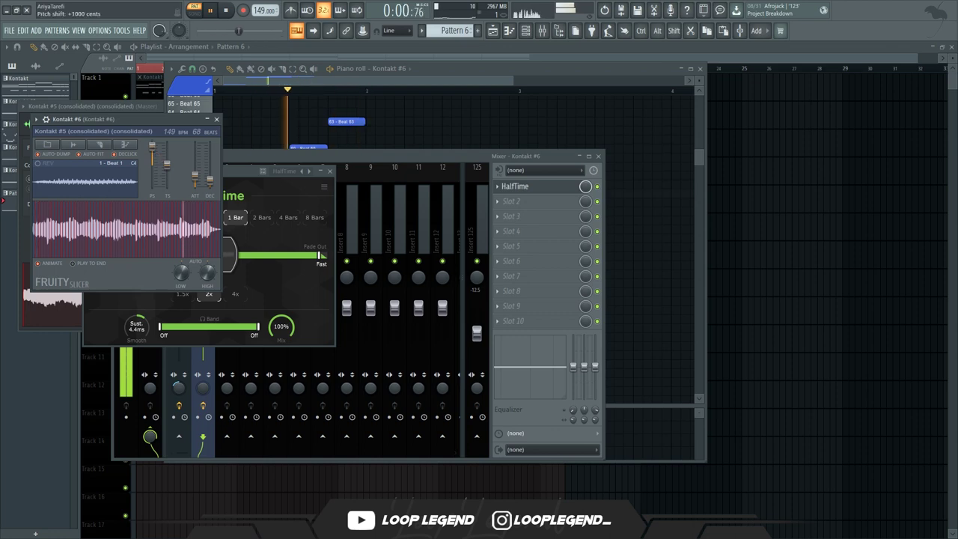
Step: Close the Fruity Slicer window and adjust the mix level of the HalfTime effect on the Kontakt #6 mixer track
left_click(216, 119)
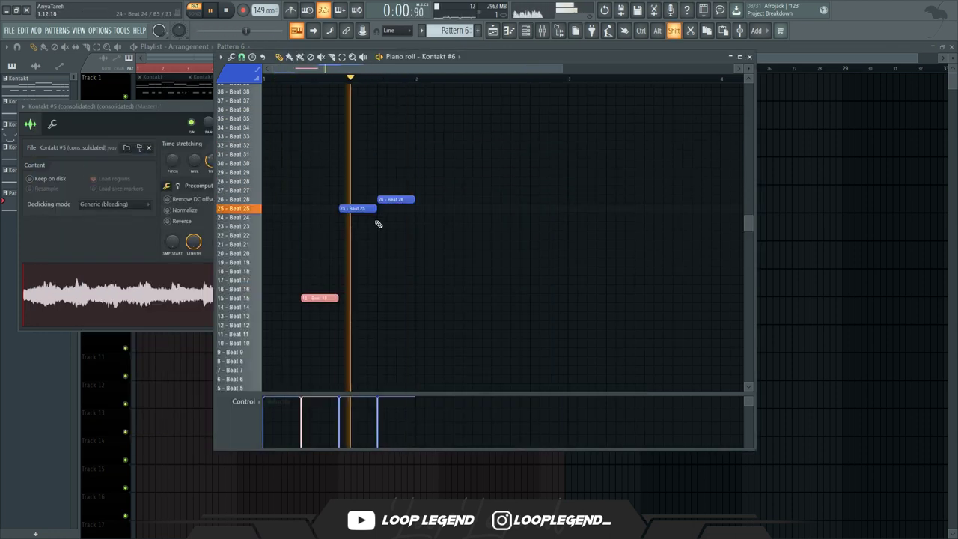
key("F9")
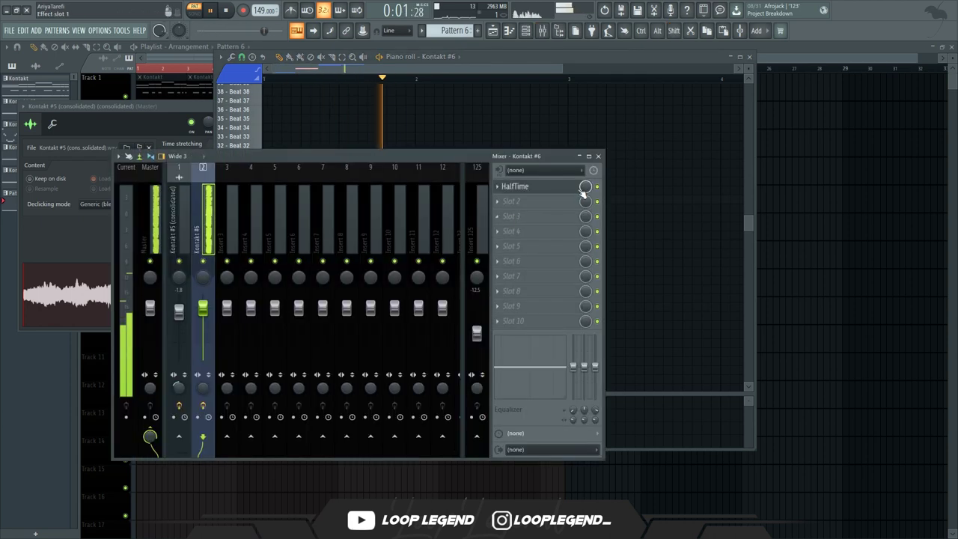
left_click(579, 192)
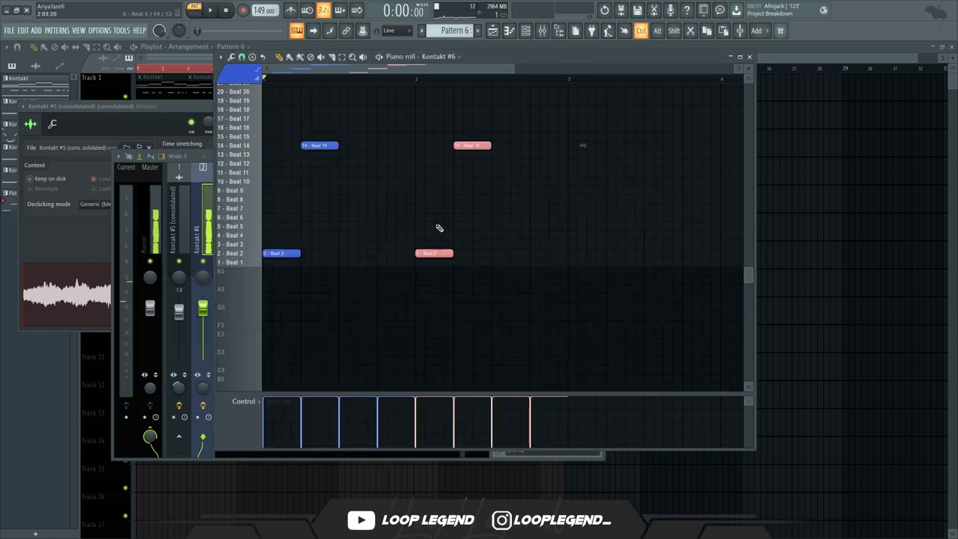
Step: Move the first slice note of bar 2 up to Beat 3 and play the pattern
left_click_drag(432, 232, 446, 329)
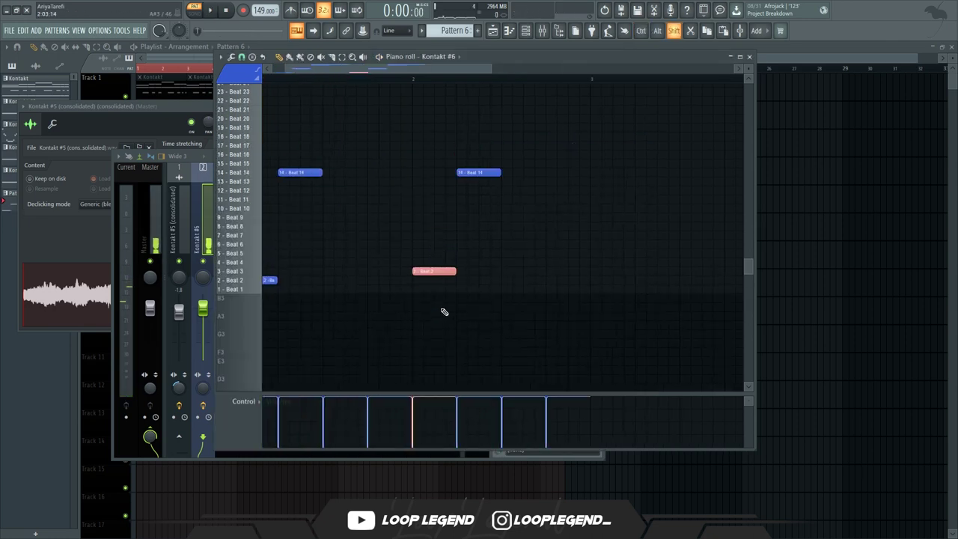
key("space")
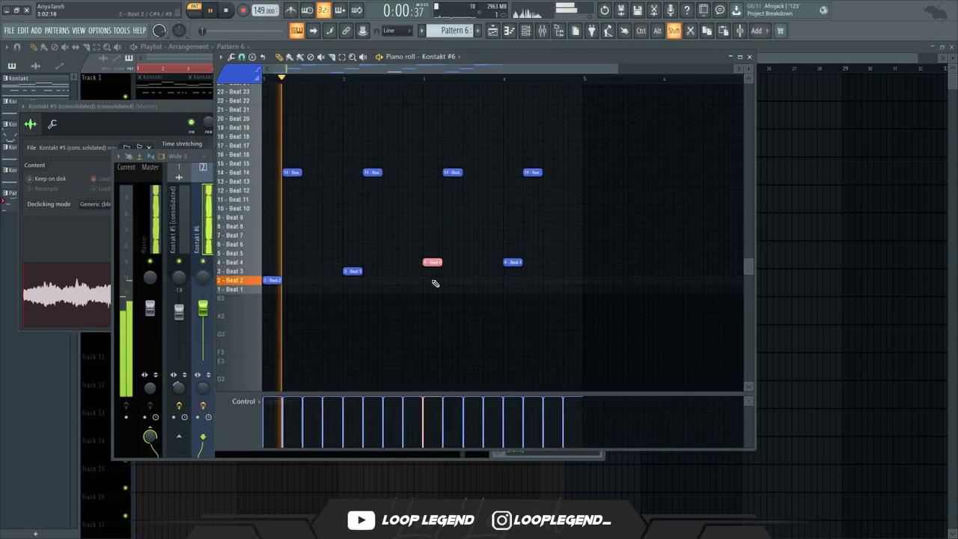
Step: Move the first slice note of bar 3 down to Beat 1 and select the first slice note of bar 4
key("shift+Down")
key("shift+Down")
key("shift+Down")
left_click_drag(470, 272, 549, 252)
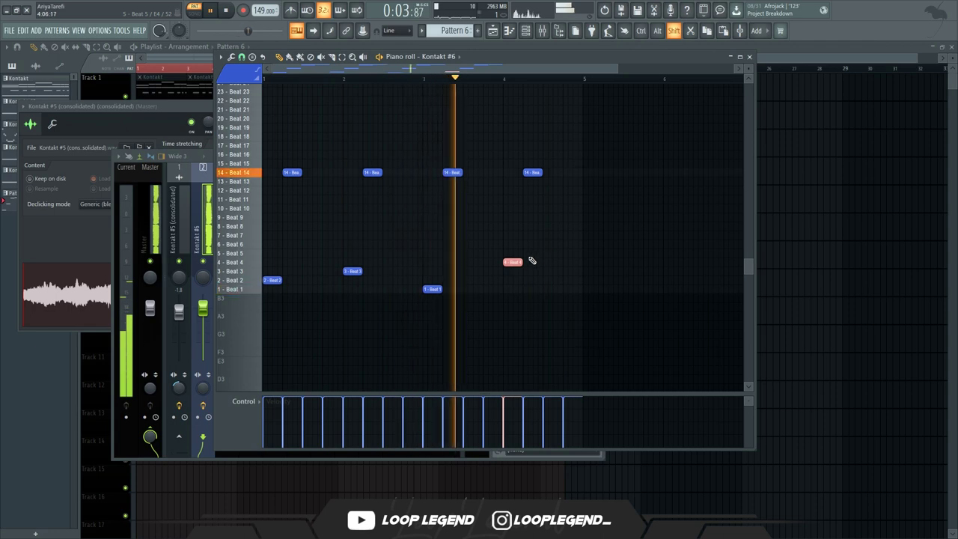
Step: Move the first slice note of bar 4 up to Beat 5 and the last slice note of bar 1 down to Beat 23
key("shift+Up")
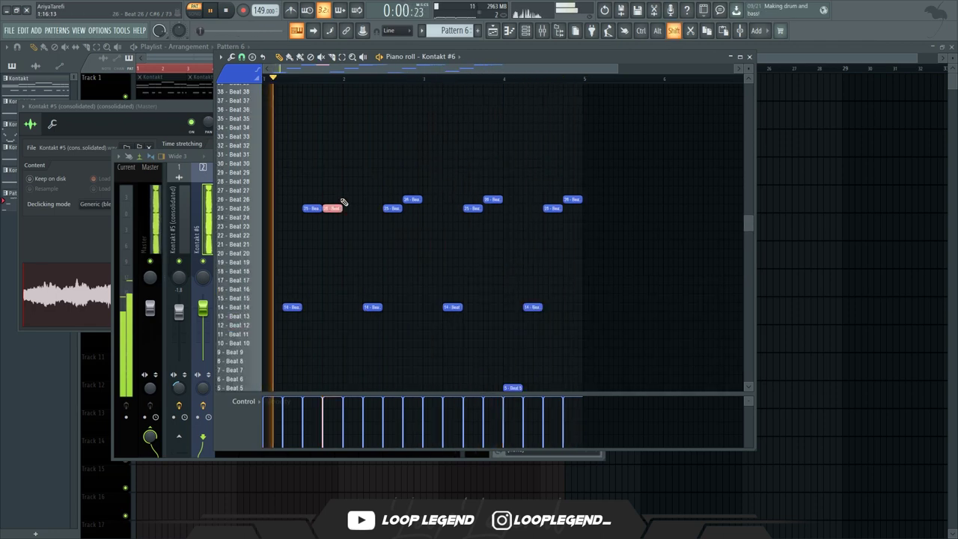
key("shift+Down")
key("shift+Down")
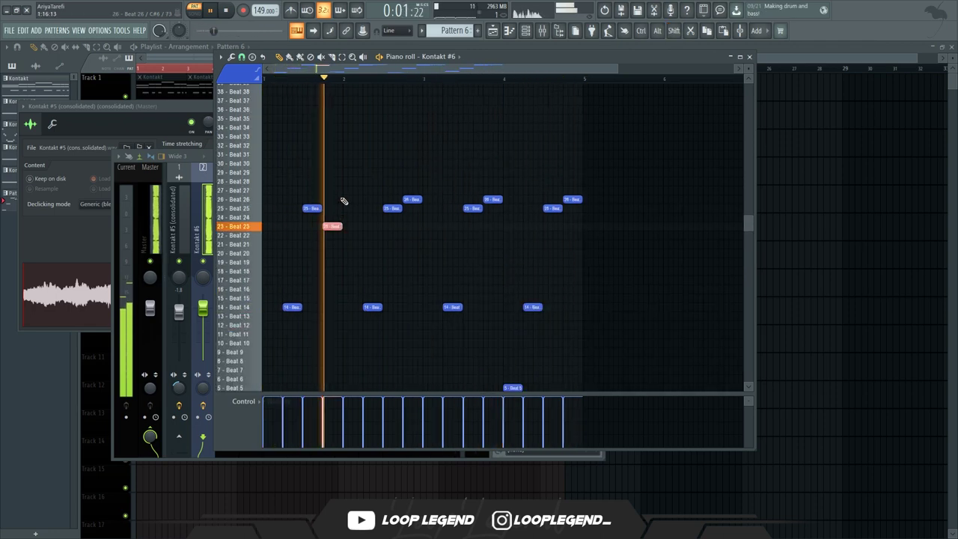
Step: Select the last slice note of bar 3 and move it down three slices
left_click(495, 199)
key("shift+Down")
key("shift+Down")
key("shift+Down")
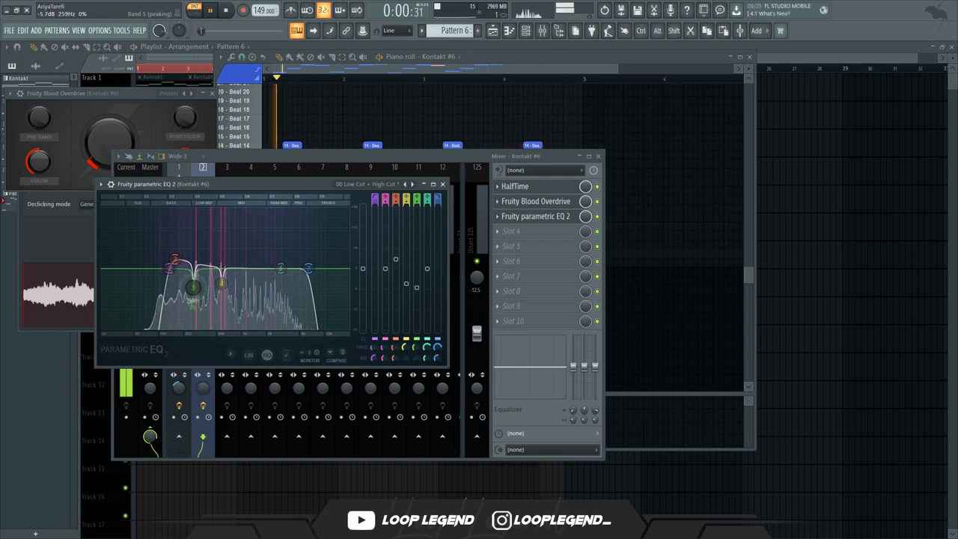
Step: Shift a high band of Fruity parametric EQ 2 and adjust the mix level of Instant Phaser Mk II on the Kontakt #6 track
left_click_drag(281, 269, 326, 268)
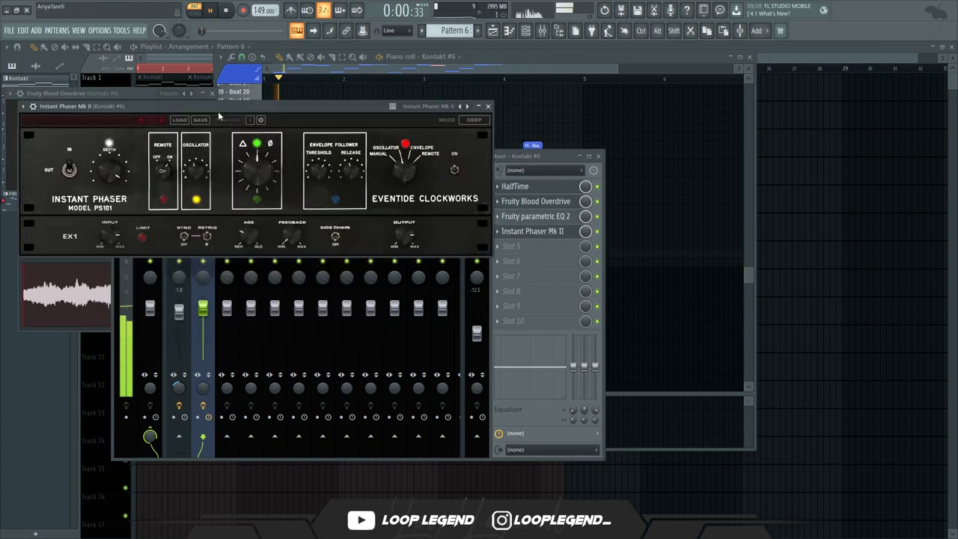
left_click_drag(231, 114, 372, 130)
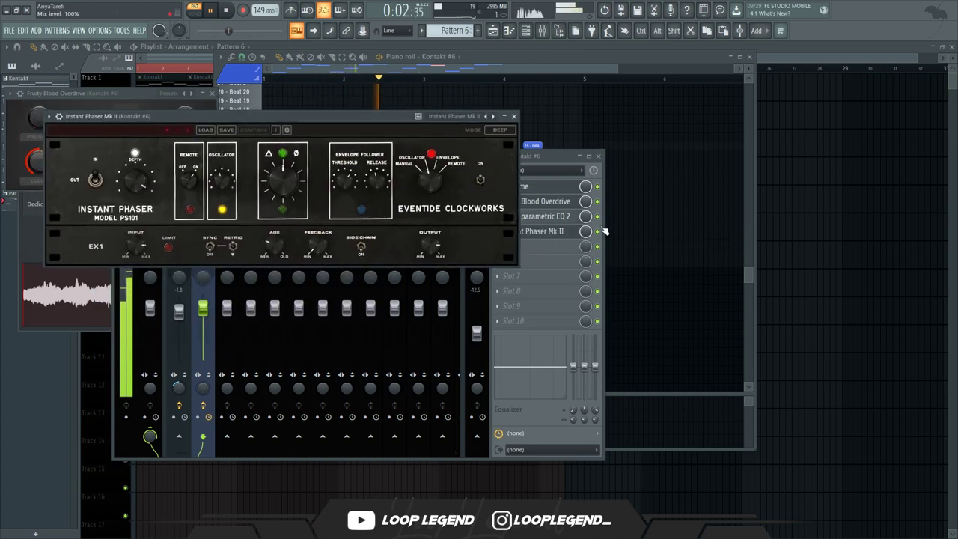
left_click(588, 234)
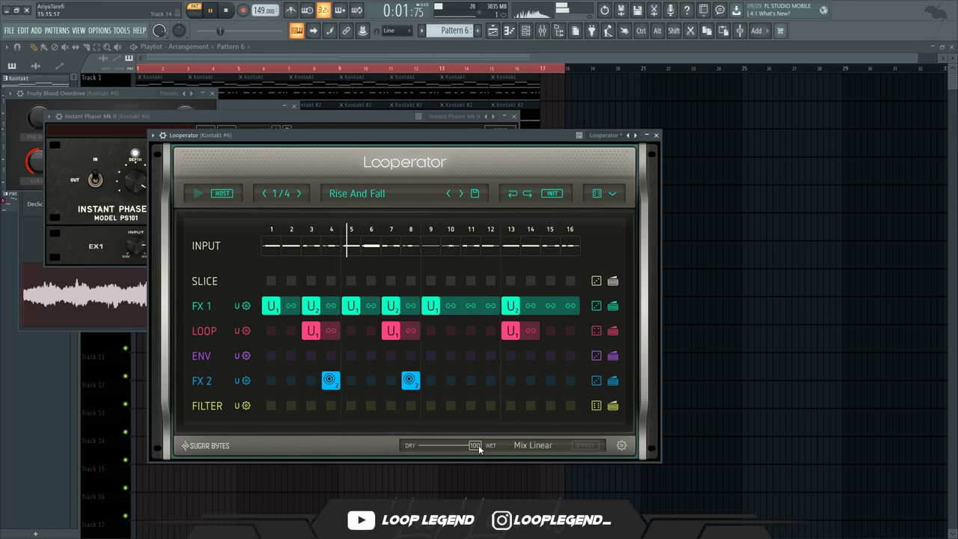
Step: Browse the Looperator presets to Space Drive, lower the dry/wet mix, and move the plugin window aside
left_click(462, 194)
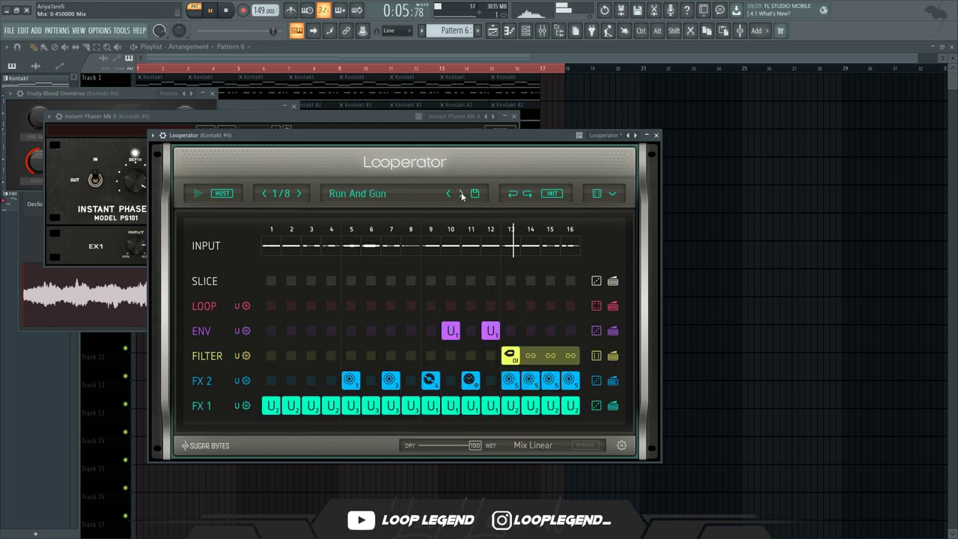
left_click(462, 194)
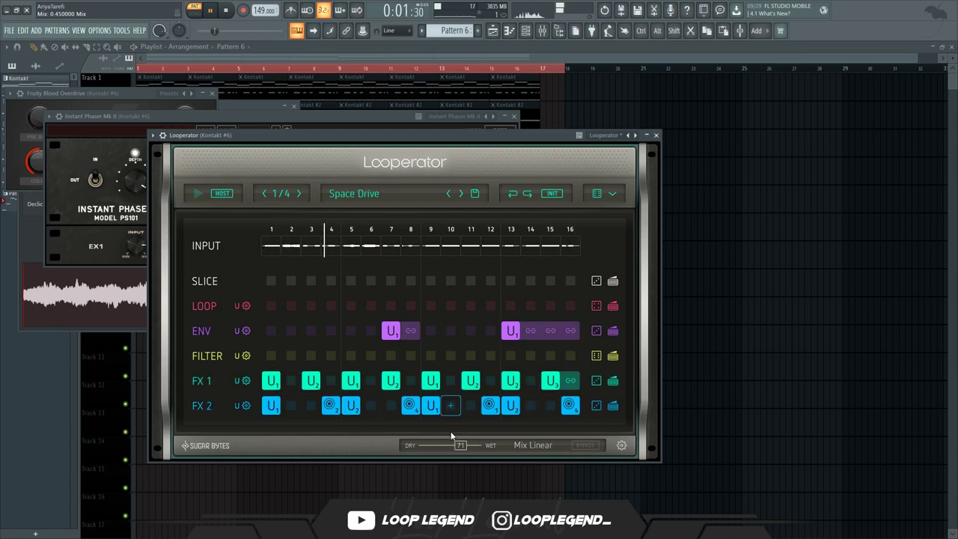
left_click_drag(451, 444, 445, 444)
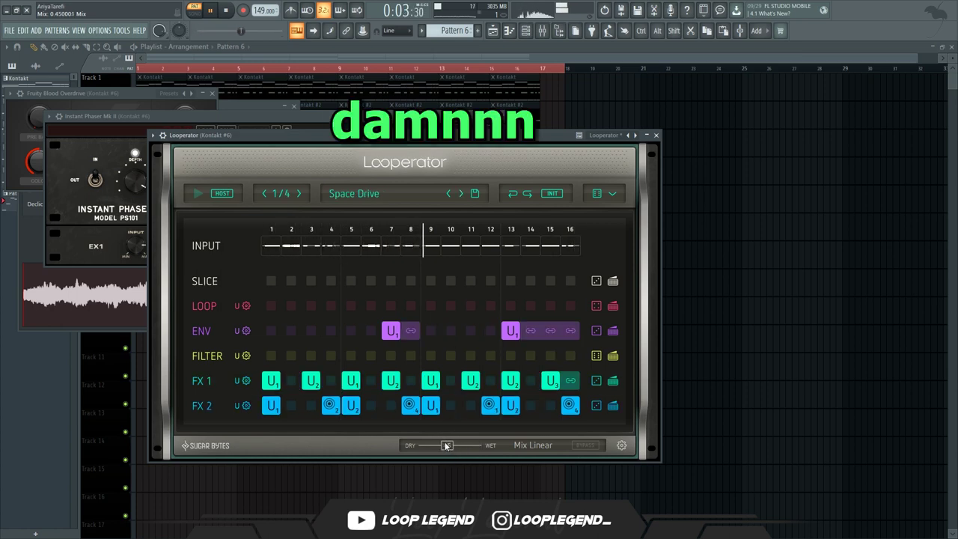
left_click_drag(444, 138, 470, 154)
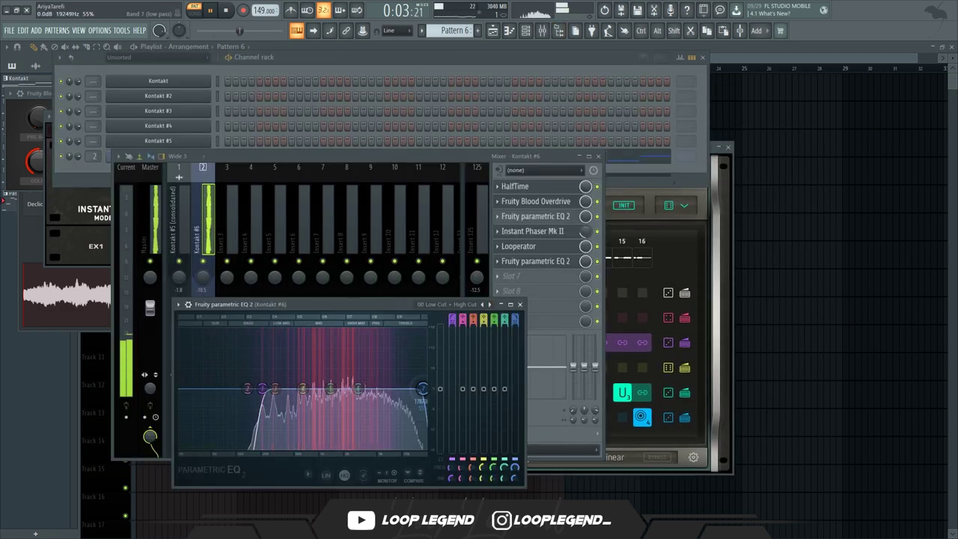
Step: Adjust two bands of the second parametric EQ on Kontakt #6, and set Fruity Limiter to compressor mode with a lowered threshold and 2.4:1 ratio
left_click_drag(385, 389, 394, 388)
left_click_drag(330, 388, 350, 405)
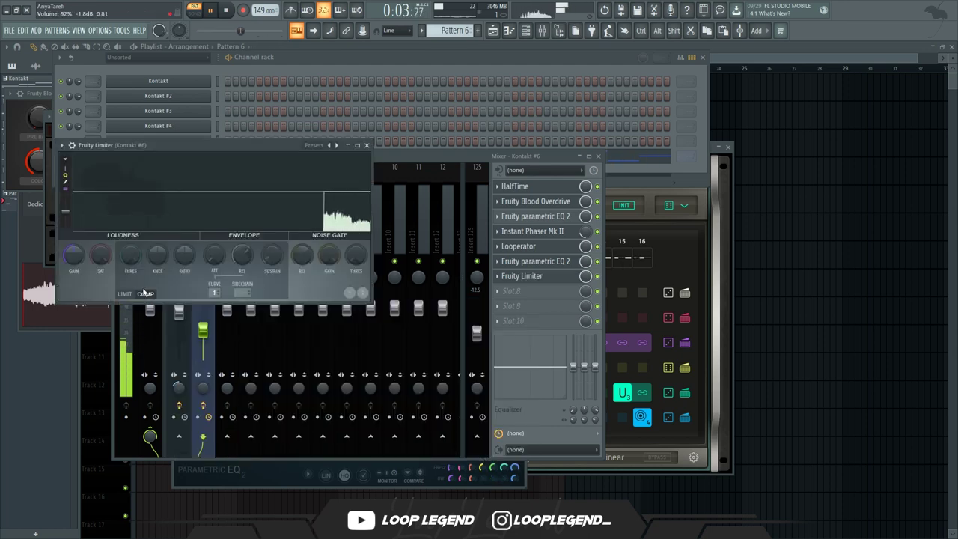
left_click(145, 294)
left_click_drag(130, 254, 130, 271)
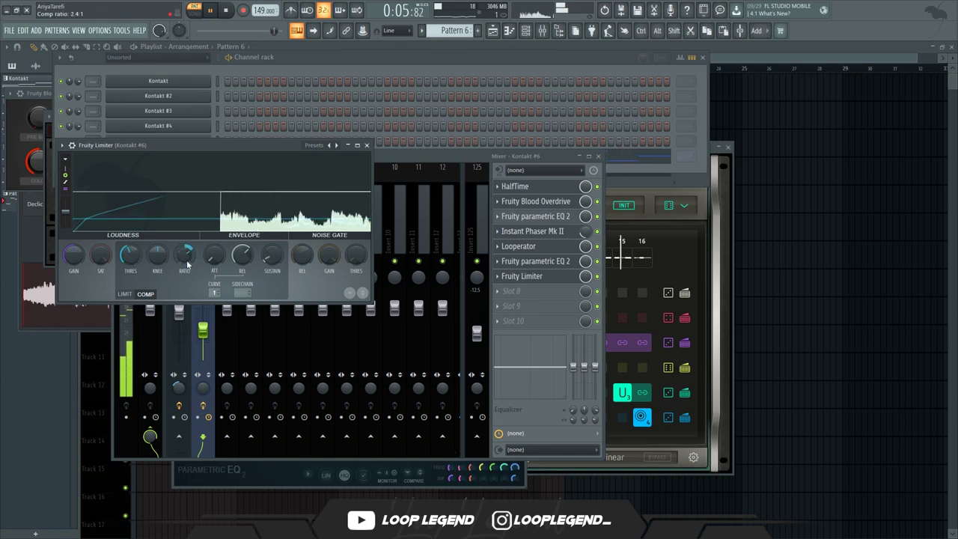
left_click_drag(130, 256, 130, 262)
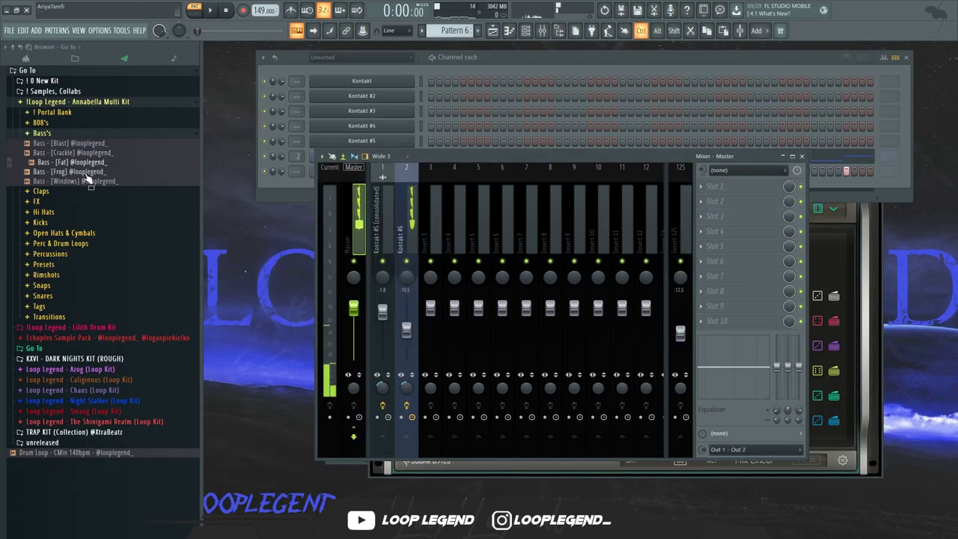
Step: Choose the Bass - [Windows] sample from the Annabella kit, play it with the pattern, and open its piano roll
left_click(88, 181)
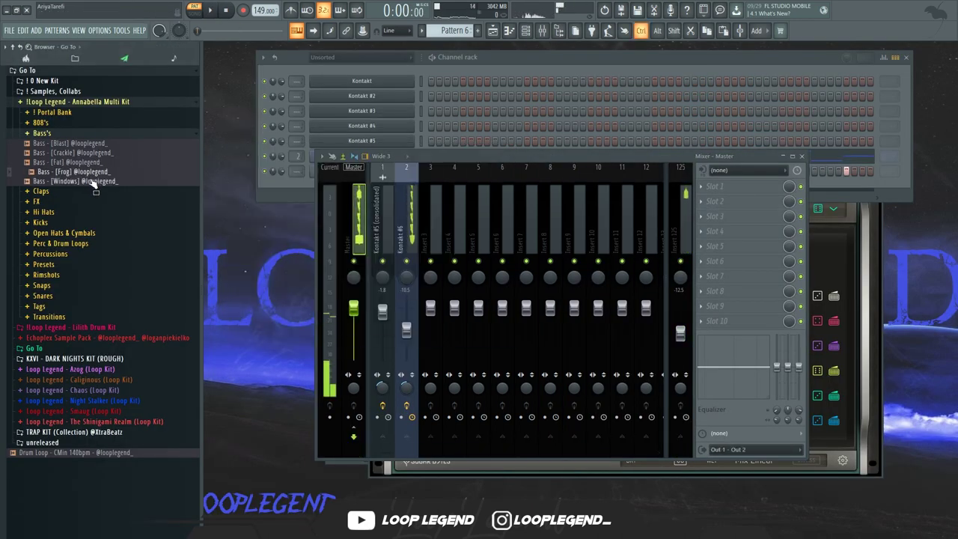
key("space")
left_click_drag(488, 63, 457, 68)
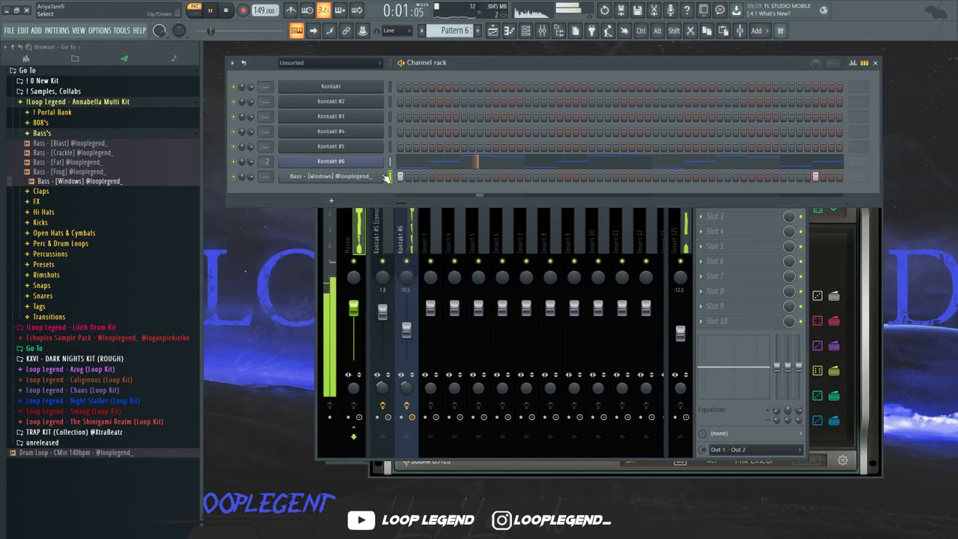
key("F7")
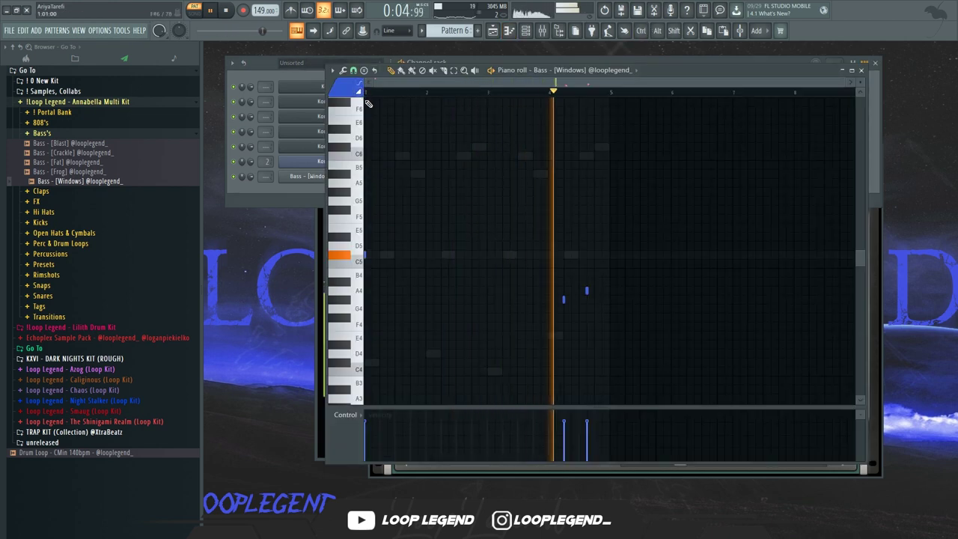
key("space")
scroll(407, 112, "up", 3, "ctrl")
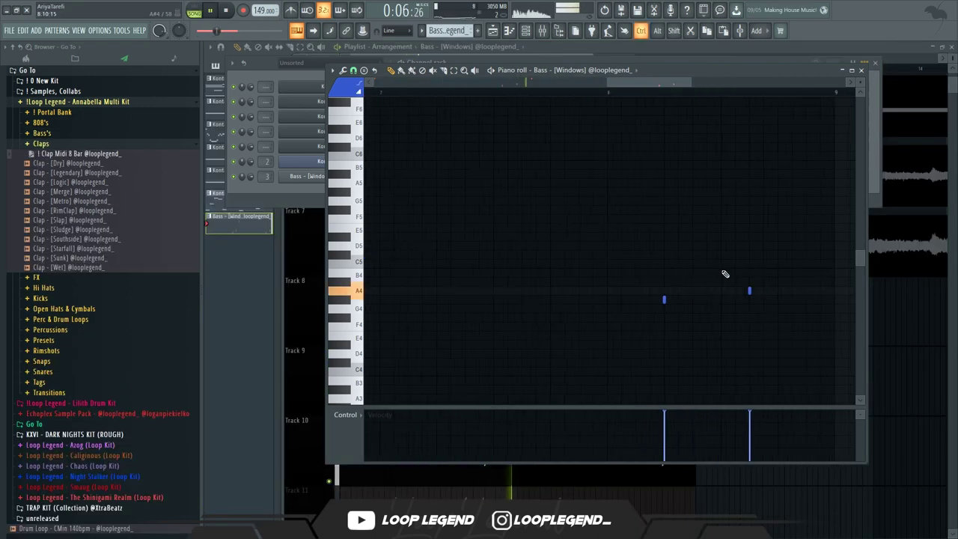
Step: Add octave-higher G#5 and A5 bass notes after the G#4 and A4 notes in bar 8
left_click_drag(680, 240, 610, 282)
key("Delete")
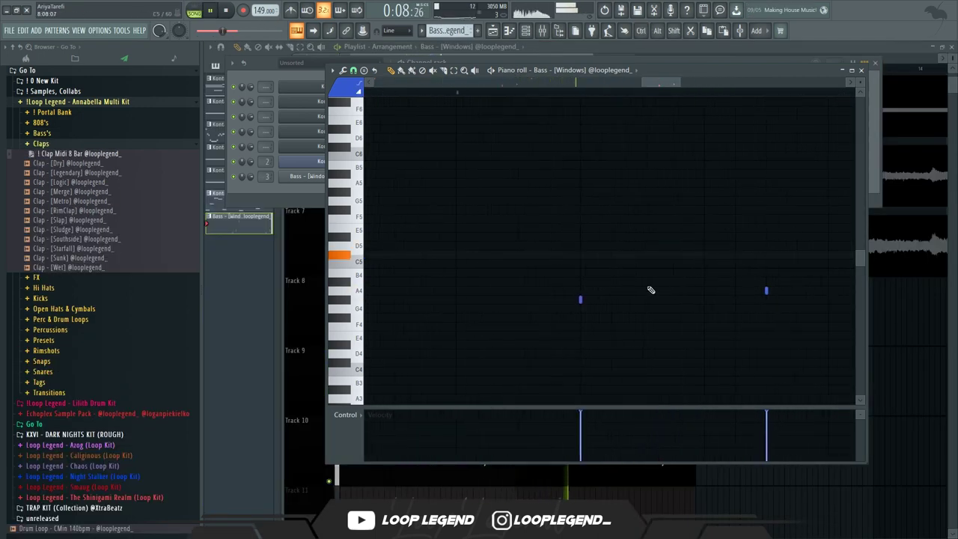
key("ctrl+Up")
left_click_drag(710, 293, 530, 339)
left_click_drag(660, 325, 641, 354)
key("ctrl+Up")
left_click_drag(484, 224, 457, 239)
left_click_drag(585, 416, 517, 348)
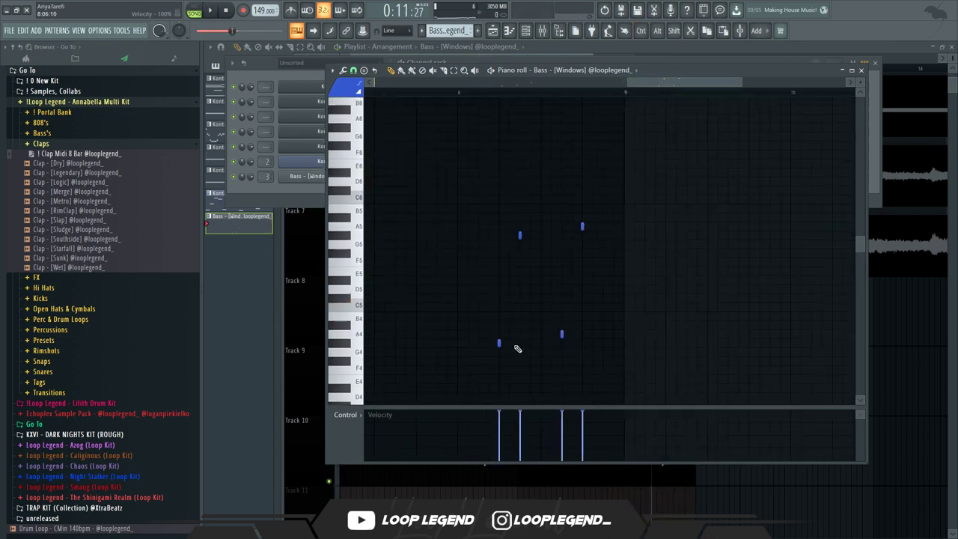
Step: Play back the bass line and add another G#5 note near the end of bar 8
key("space")
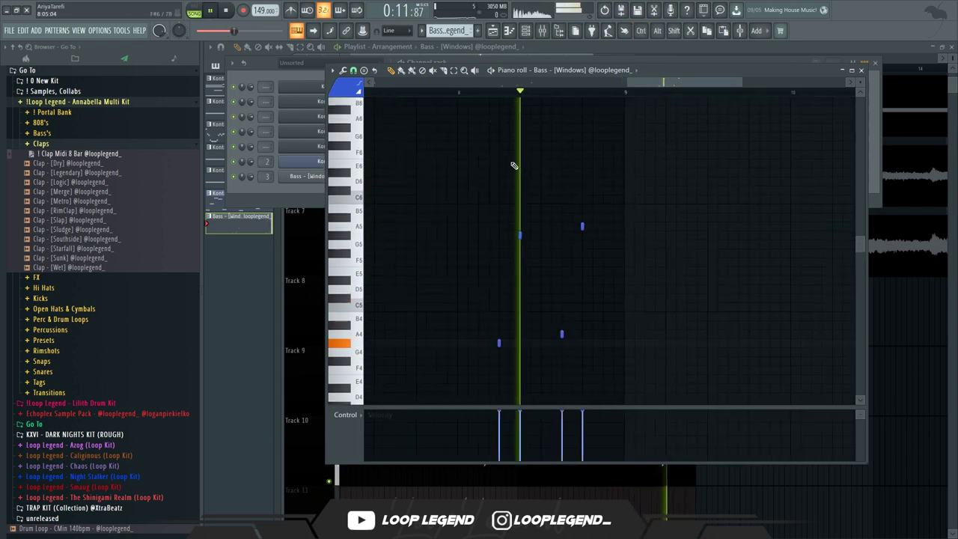
key("space")
scroll(616, 226, "up", 2)
key("space")
left_click_drag(642, 234, 662, 242)
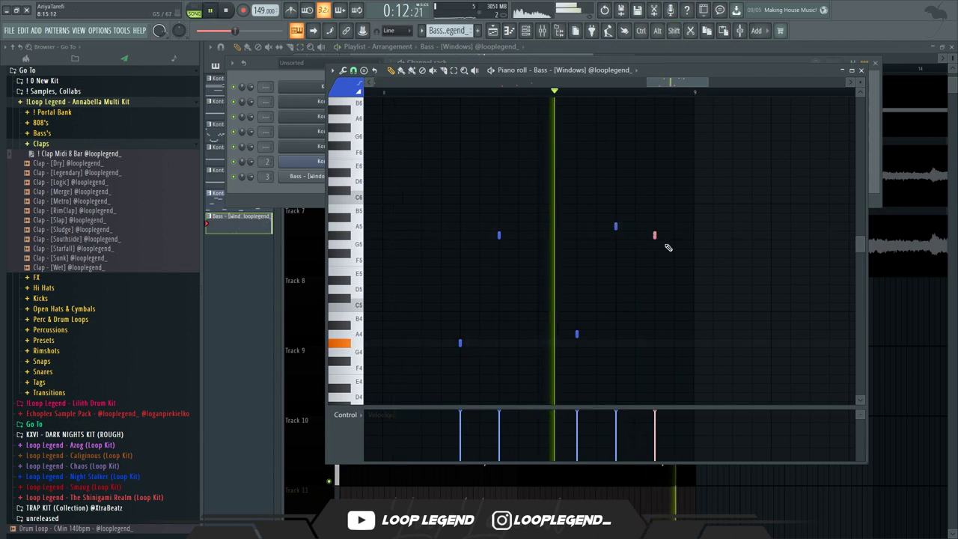
Step: Open Clap - [Sunk] in a new channel and load the ! Clap Midi 8 Bar pattern onto it
right_click(104, 261)
left_click(115, 267)
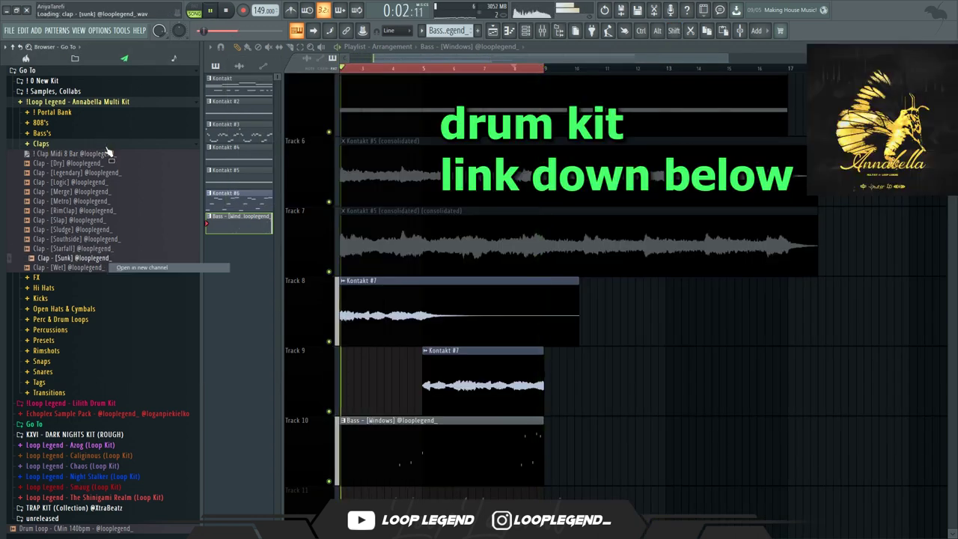
left_click_drag(107, 156, 124, 158)
Step: Route the clap channel to mixer track 5 and lower its volume slightly
key("ctrl+l")
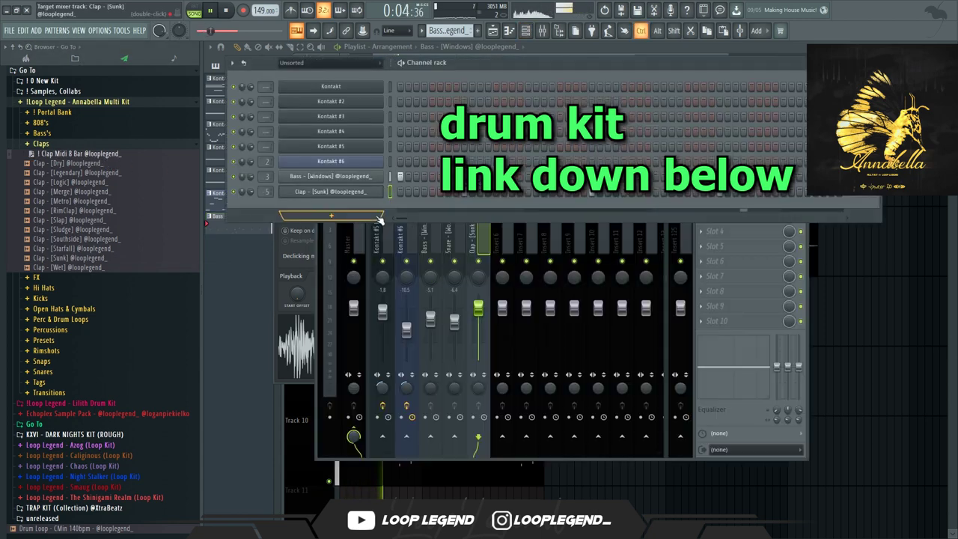
key("F6")
left_click_drag(480, 308, 481, 312)
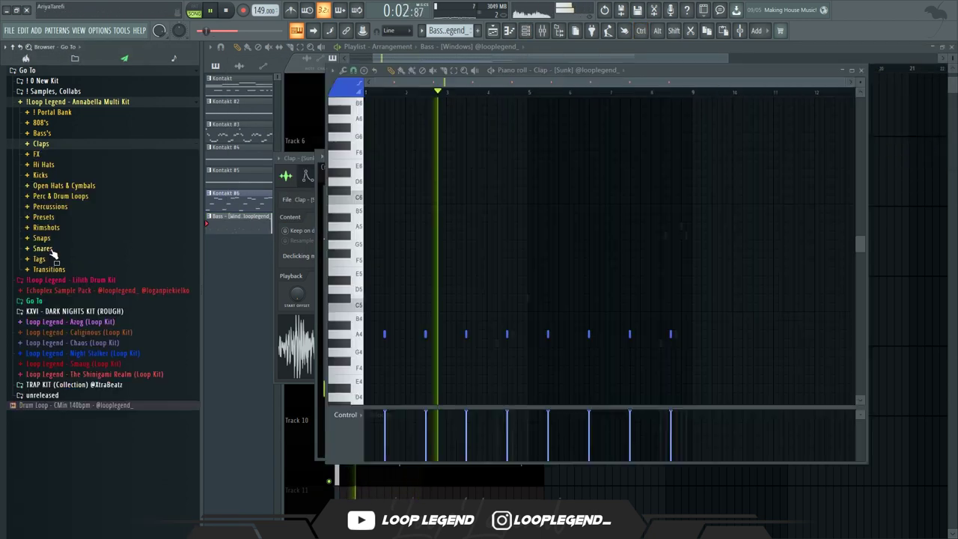
Step: Open Snare - [Future] from the kit's Snares folder in a new channel
left_click(52, 250)
right_click(84, 305)
left_click(97, 315)
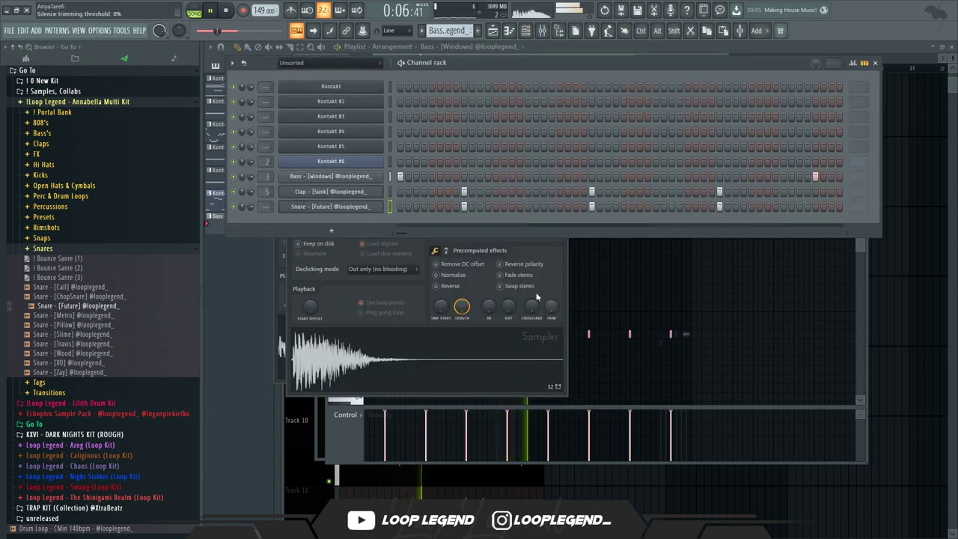
Step: Route the snare to mixer track 6, open its channel's miscellaneous settings, and adjust the mix level of its Fruity delay 2
key("ctrl+l")
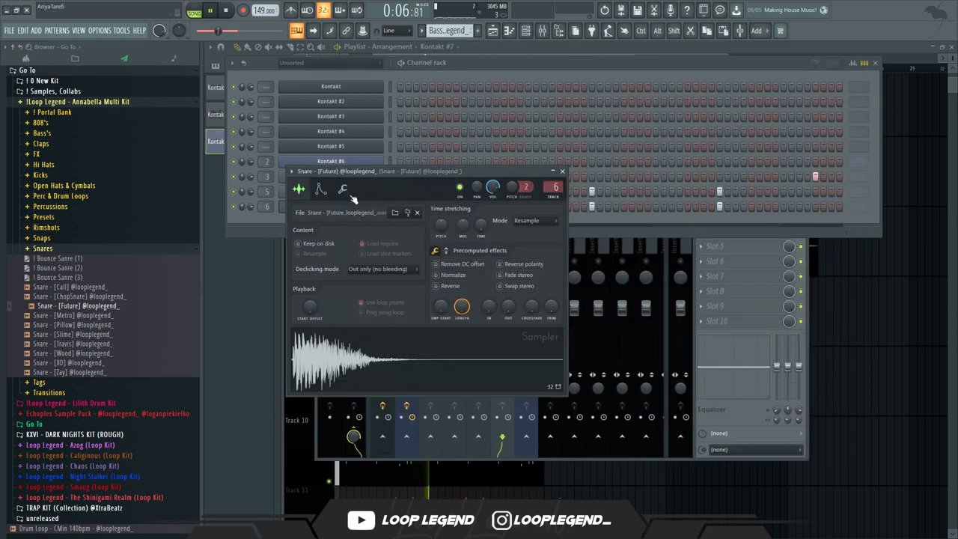
left_click(344, 190)
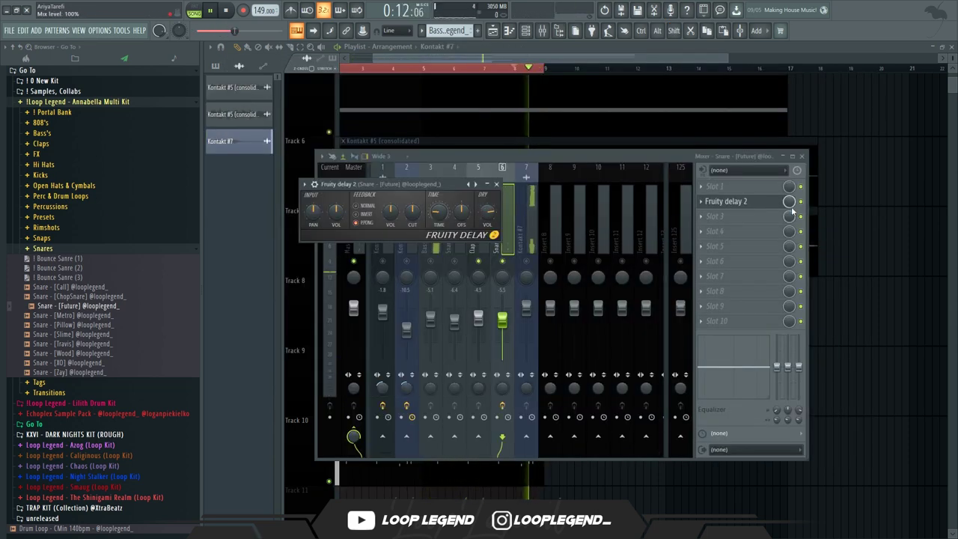
left_click(788, 203)
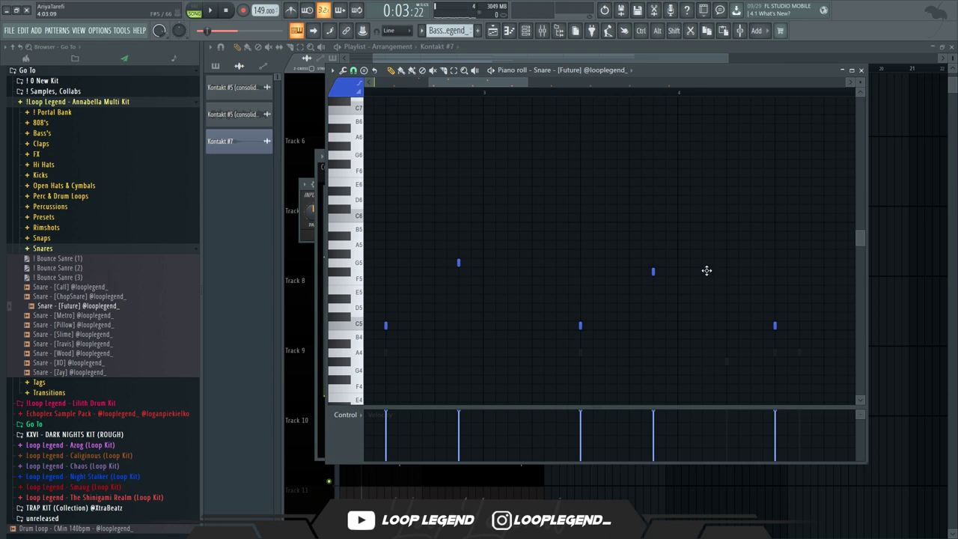
Step: Fill bar 4 of the snare pattern with F#5 notes of falling velocity and a descending F#5, F5, E5, D5 run
key("space")
left_click_drag(714, 421, 726, 427)
left_click(810, 271)
key("space")
left_click_drag(799, 348, 690, 370)
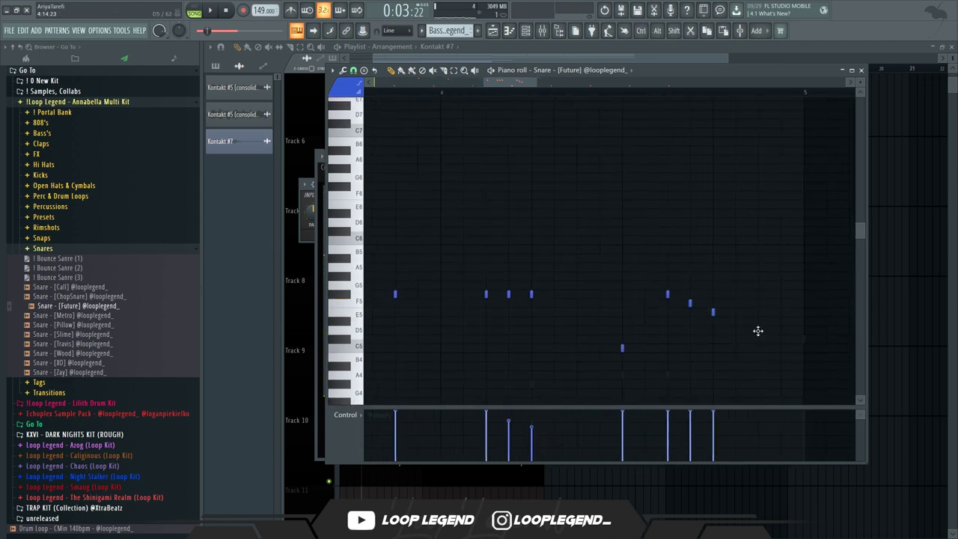
scroll(776, 336, "down", 3)
key("space")
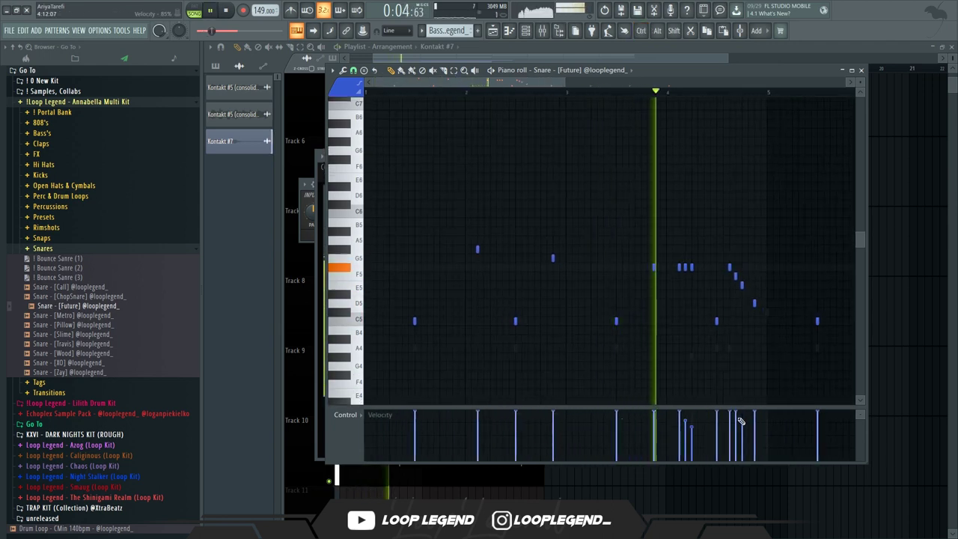
Step: Place F#5 snare notes before and after the C5 hit in bar 6
scroll(618, 258, "up", 2)
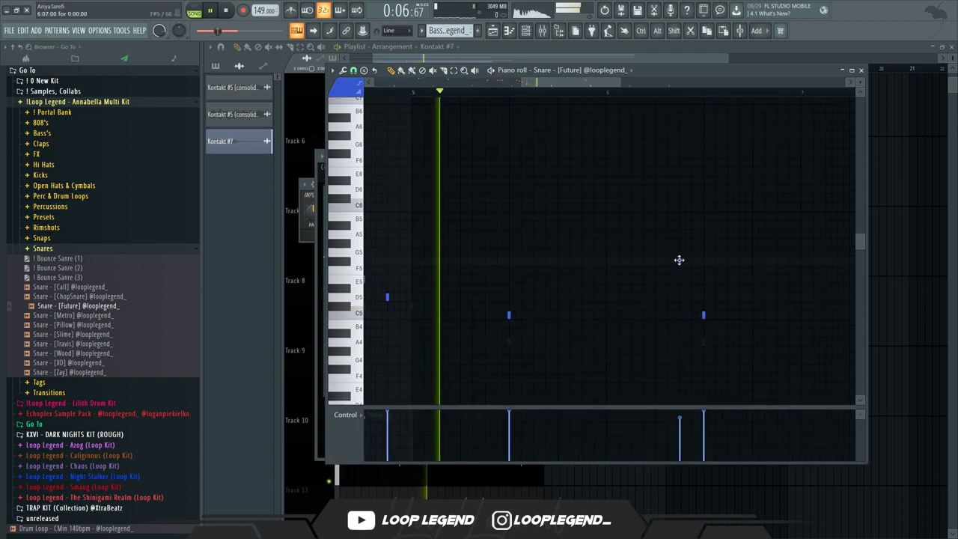
left_click(736, 260)
right_click(731, 261)
key("KP_Divide")
left_click(752, 262)
left_click_drag(752, 263, 638, 265)
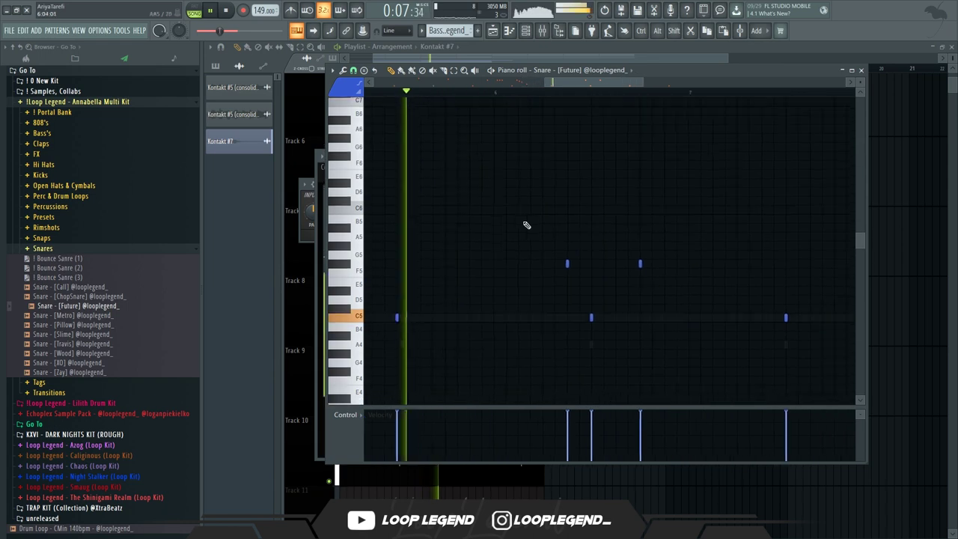
Step: Change the piano roll snap setting and place a series of F5 snare notes leading into and through the start of bar 8
left_click(354, 71)
left_click(370, 176)
left_click_drag(576, 317, 557, 319)
scroll(684, 309, "up", 2)
left_click(680, 279)
left_click(693, 279)
left_click(706, 279)
left_click(732, 279)
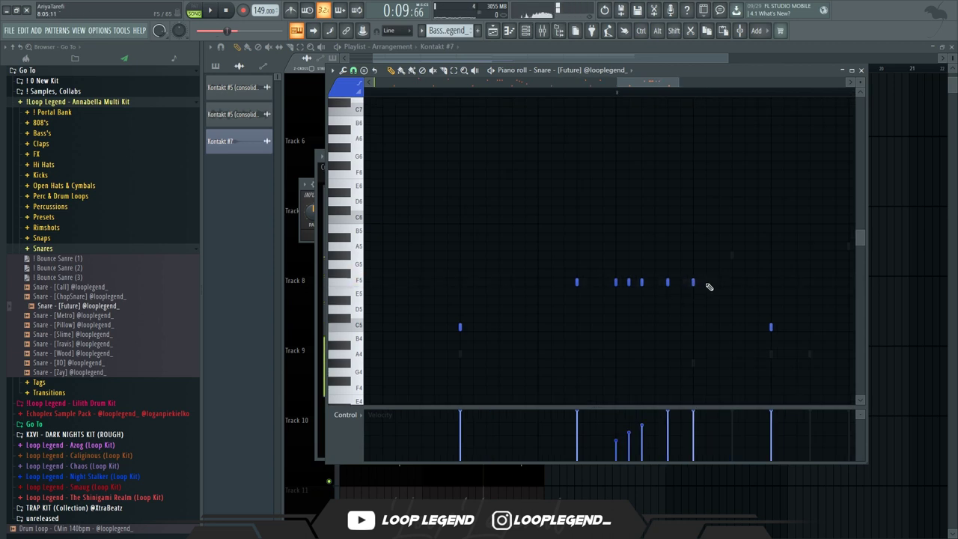
Step: Extend the bar 8 snare roll with closely spaced F5 notes ending on E5 just before the C5 hit
left_click(733, 290)
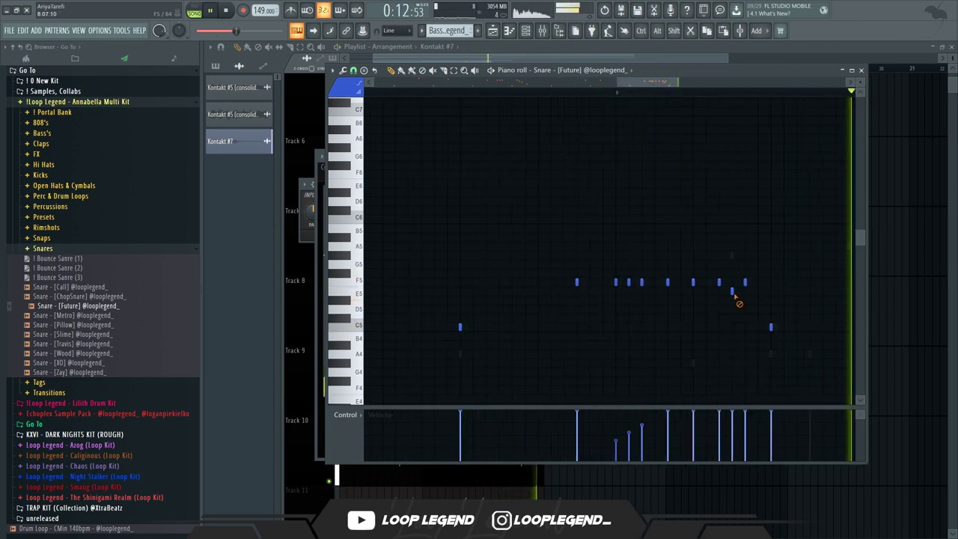
left_click(737, 283)
left_click(756, 291)
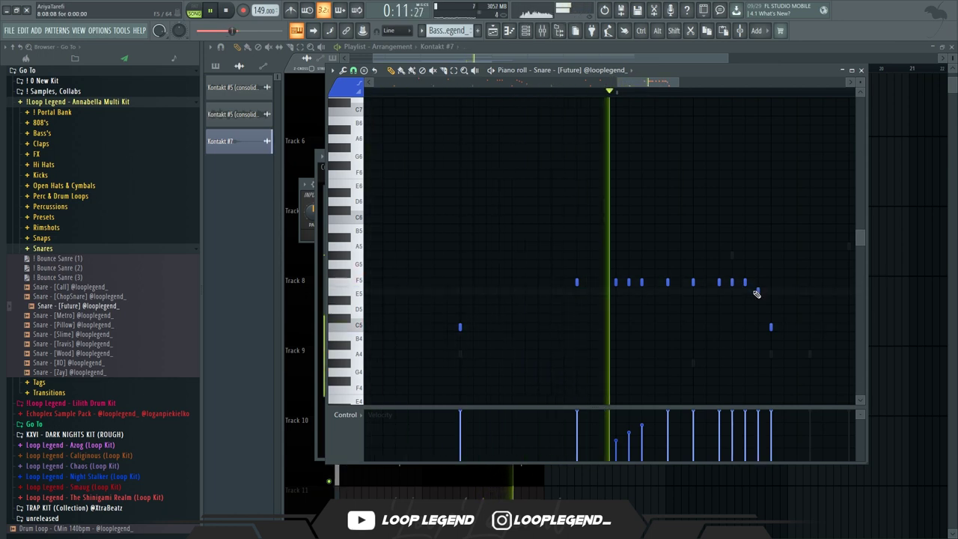
Step: Continue bar 8 of the snare pattern with C5 hits, closely spaced near the end, leading up to bar 9
left_click(797, 326)
left_click(823, 326)
left_click_drag(833, 332, 651, 353)
left_click(666, 351)
left_click(680, 352)
key("space")
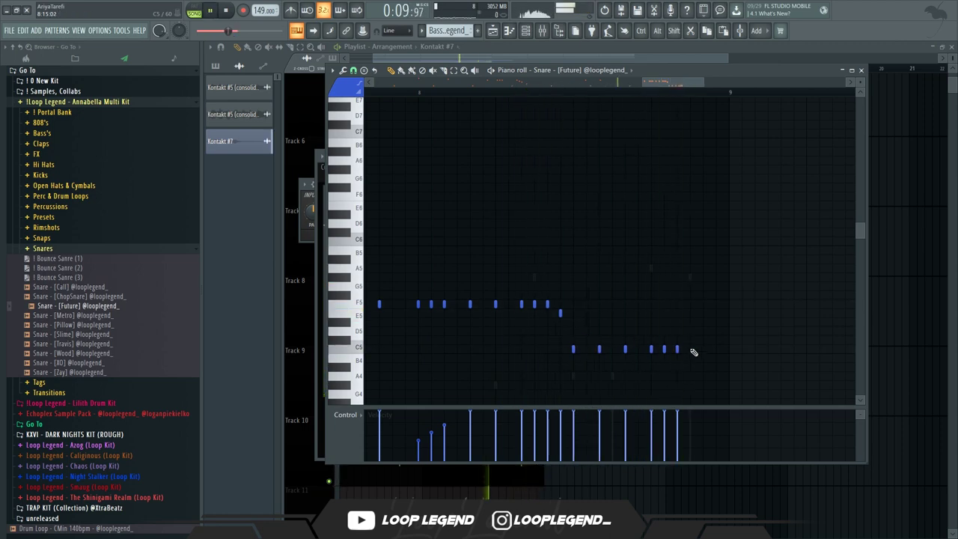
key("space")
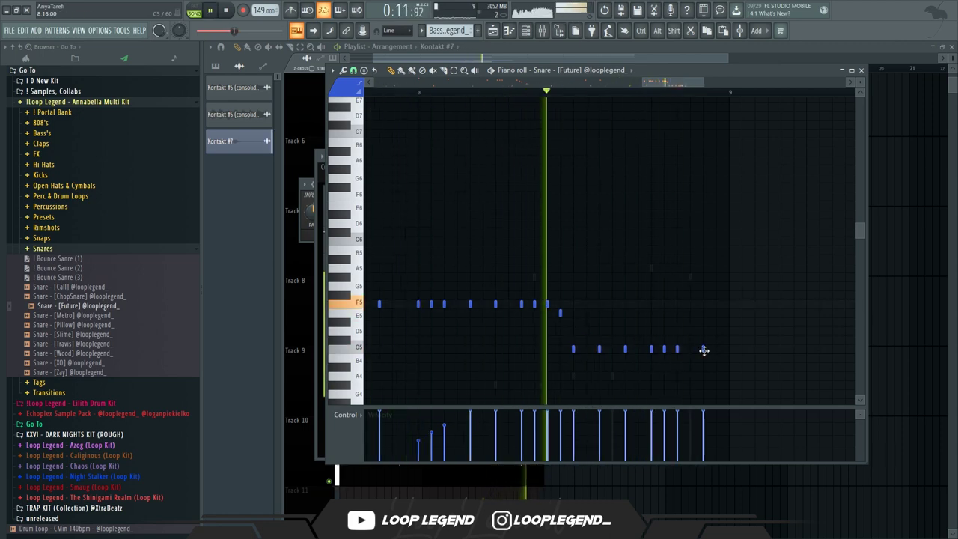
left_click(701, 351)
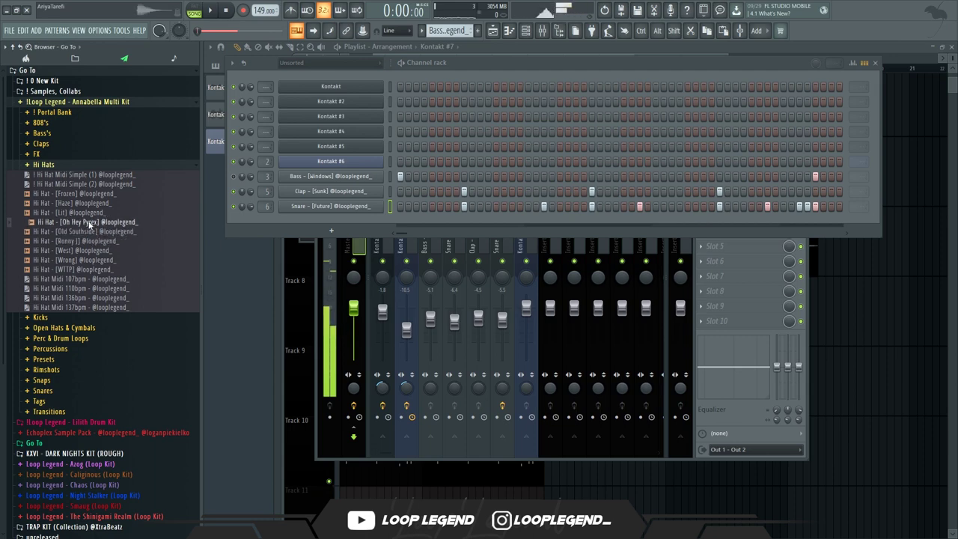
Step: Load the Oh Hey Pyrex hi-hat sample as a new channel and import the Hi Hat Midi Simple (1) pattern into it
right_click(89, 225)
left_click(110, 230)
left_click_drag(119, 175, 166, 148)
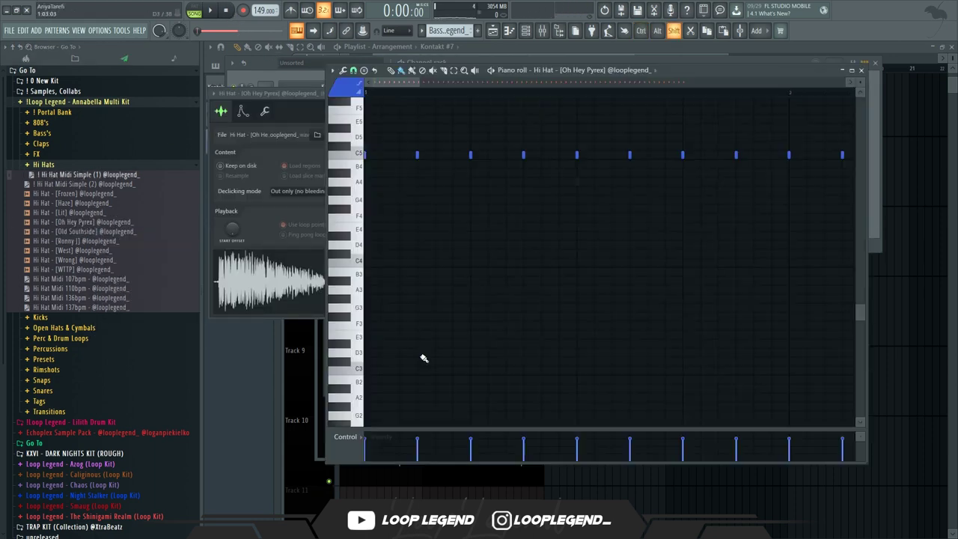
Step: Move bar 1's second hi-hat note down to D3 and build an E4 roll with rising velocities in the bar
key("space")
key("space")
left_click_drag(580, 225, 620, 215)
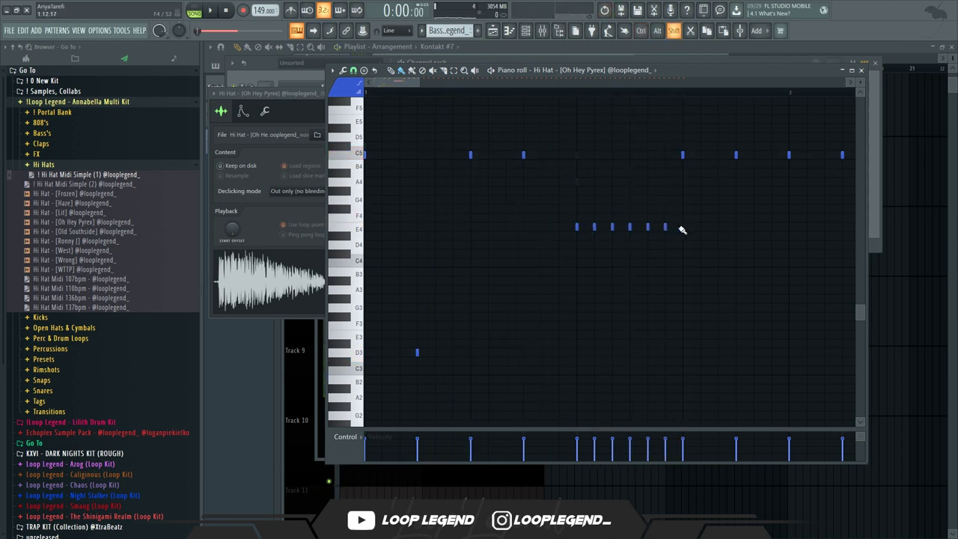
left_click_drag(692, 426, 670, 340)
key("space")
right_click(434, 202)
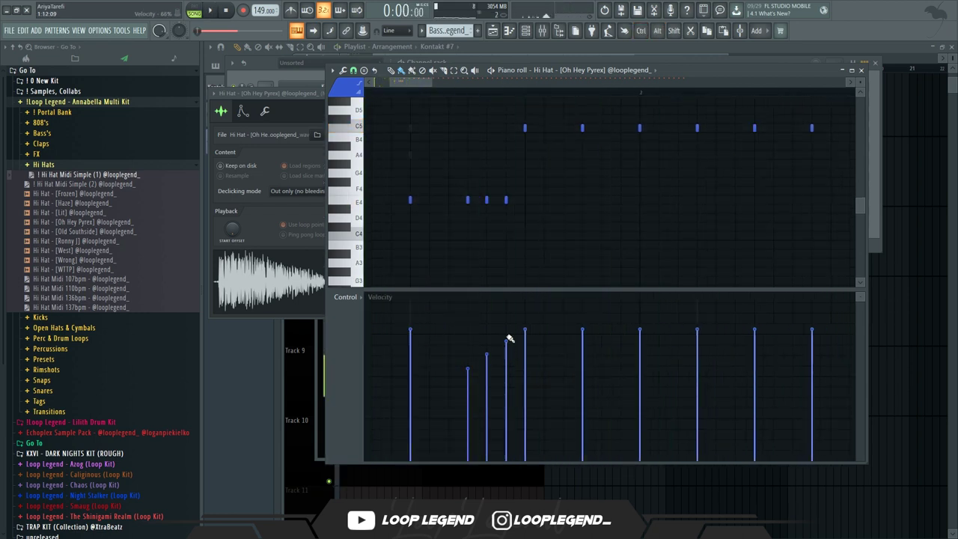
key("space")
Step: Set the piano roll snap to 1/3 step and replace hi-hats in bar 2 with a closely spaced C5 roll
left_click(354, 70)
left_click(367, 157)
scroll(511, 137, "up", 2)
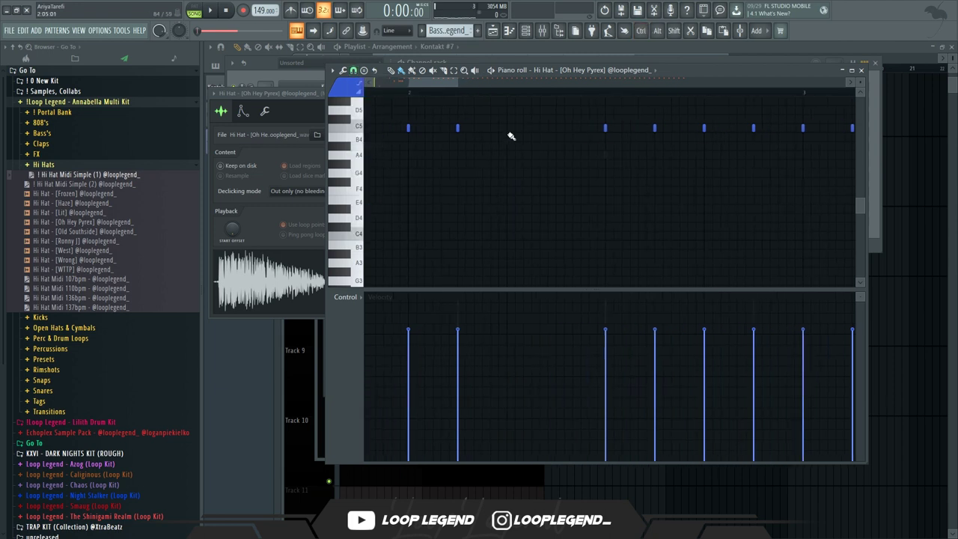
scroll(572, 134, "up", 1)
scroll(567, 138, "up", 1)
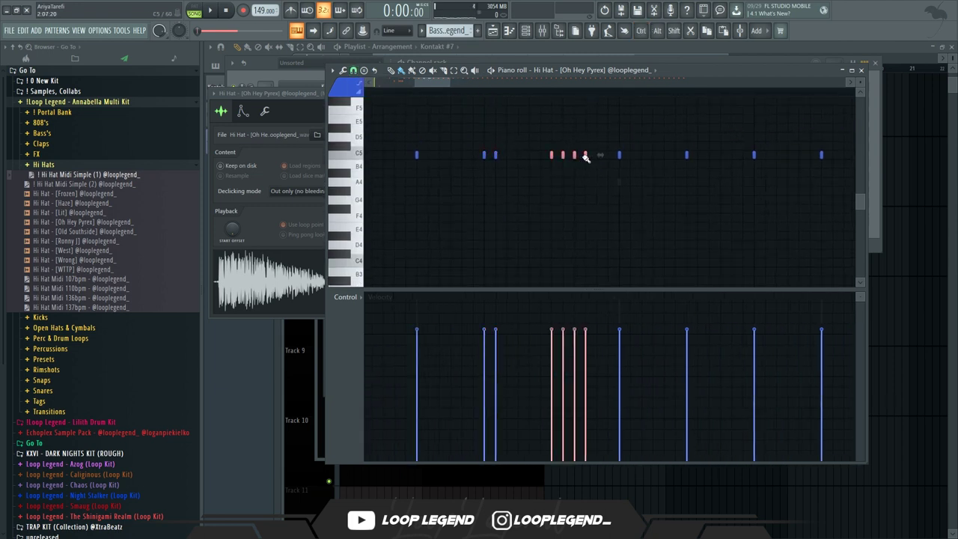
Step: Set the snap to Step and fill the hi-hat pattern through bars 3 and 4 with evenly spaced C5 notes
left_click(353, 70)
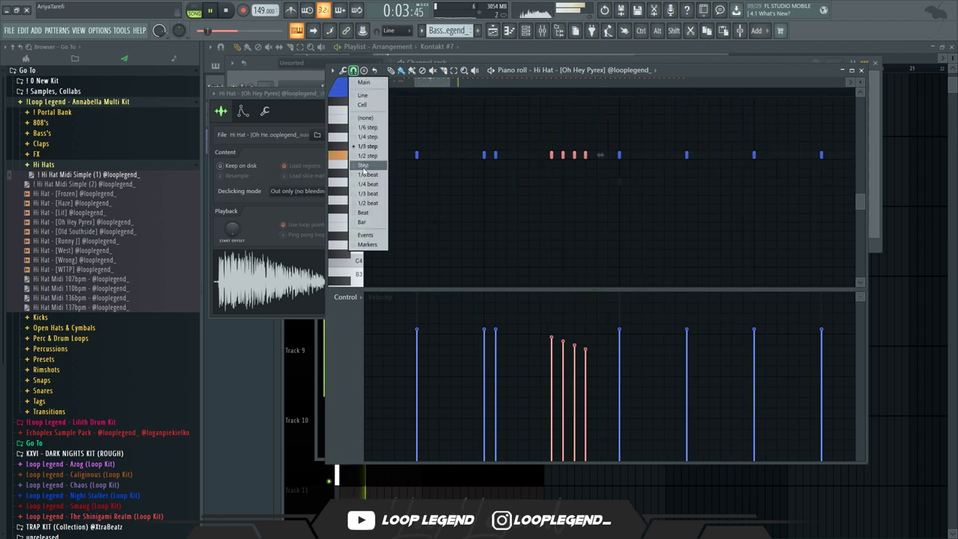
left_click(363, 166)
scroll(551, 205, "down", 3)
left_click(550, 154)
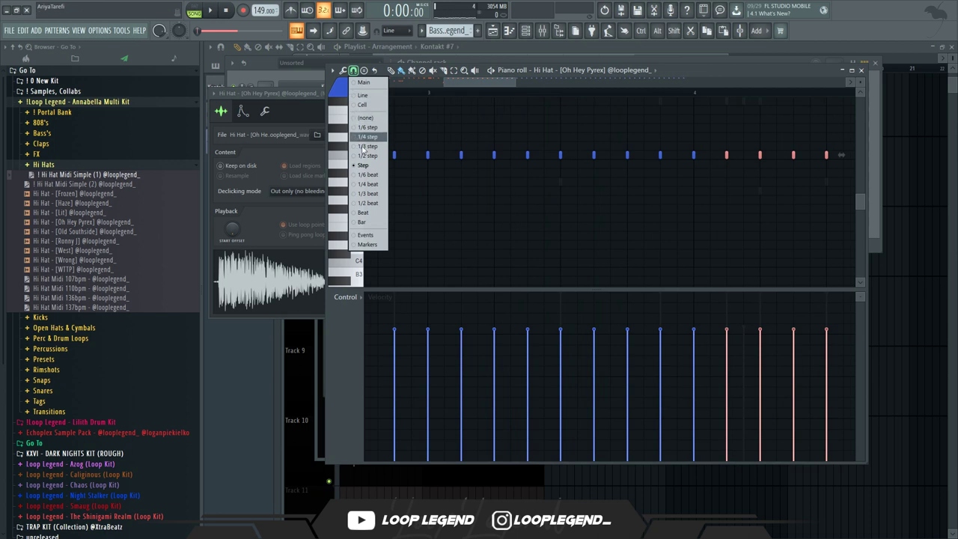
Step: Add a C5 hi-hat roll at 1/3-step snap in bar 3 and lower the bar's last hit an octave to C4
left_click(362, 147)
left_click_drag(508, 84, 495, 88)
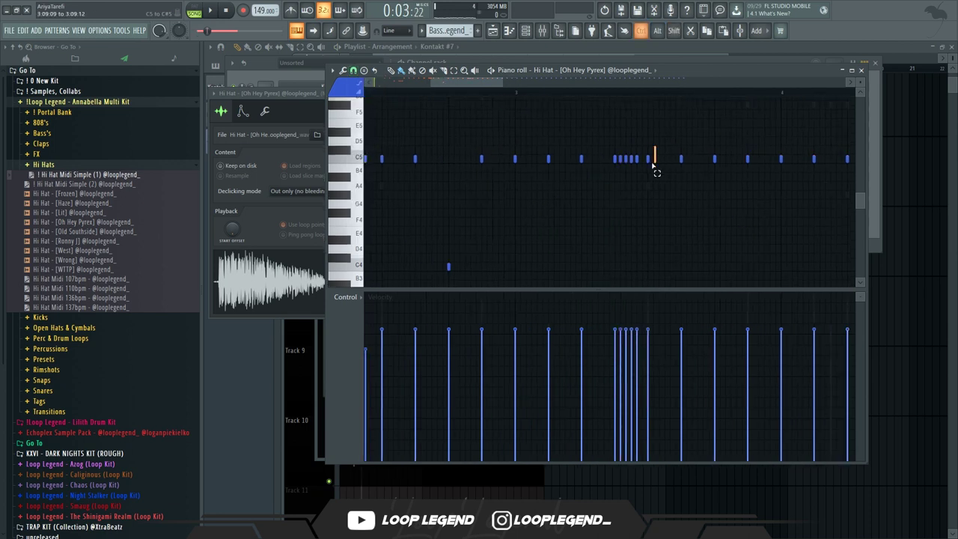
scroll(644, 179, "down", 3)
scroll(644, 239, "up", 2)
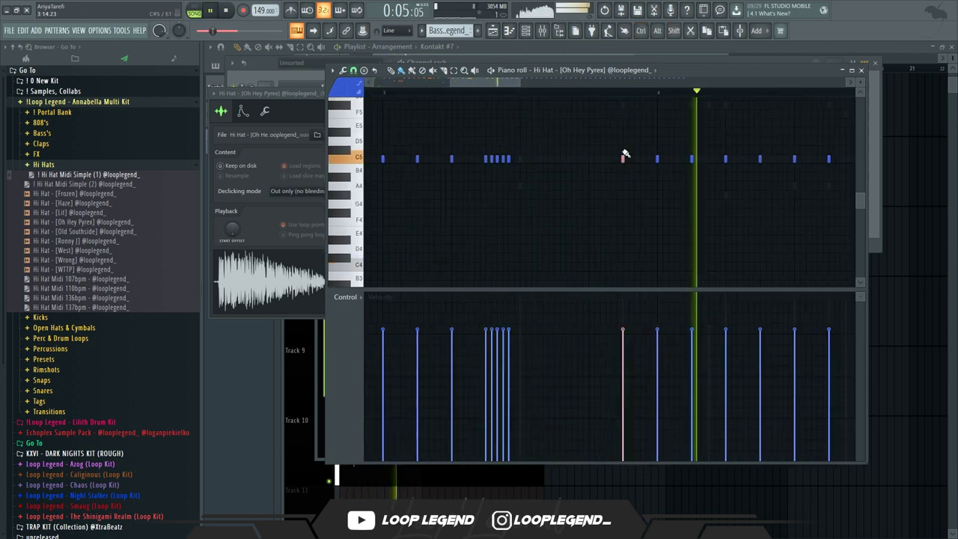
key("ctrl+Down")
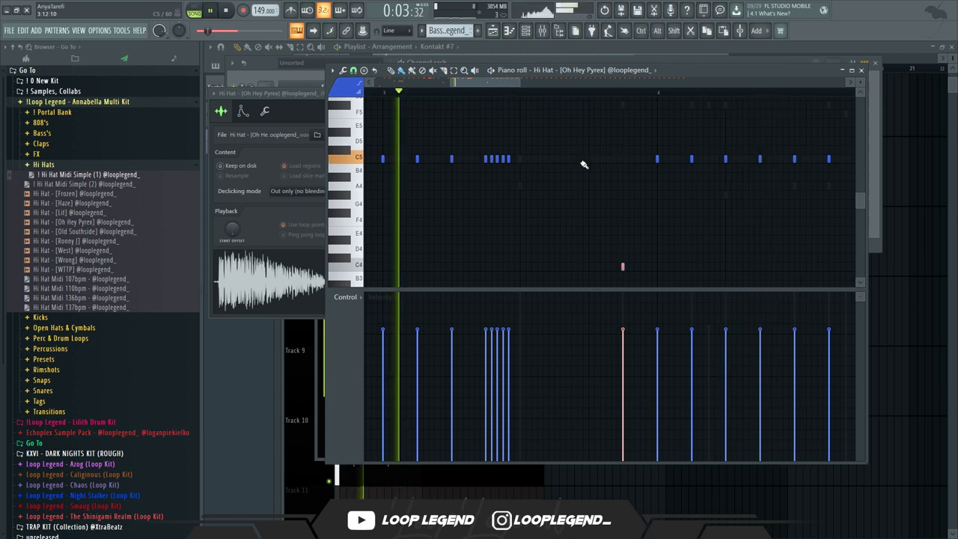
Step: Add a short C5 to A#4 hi-hat roll in bar 4 and end the bar with an A4 roll of rising velocity
scroll(587, 169, "down", 3)
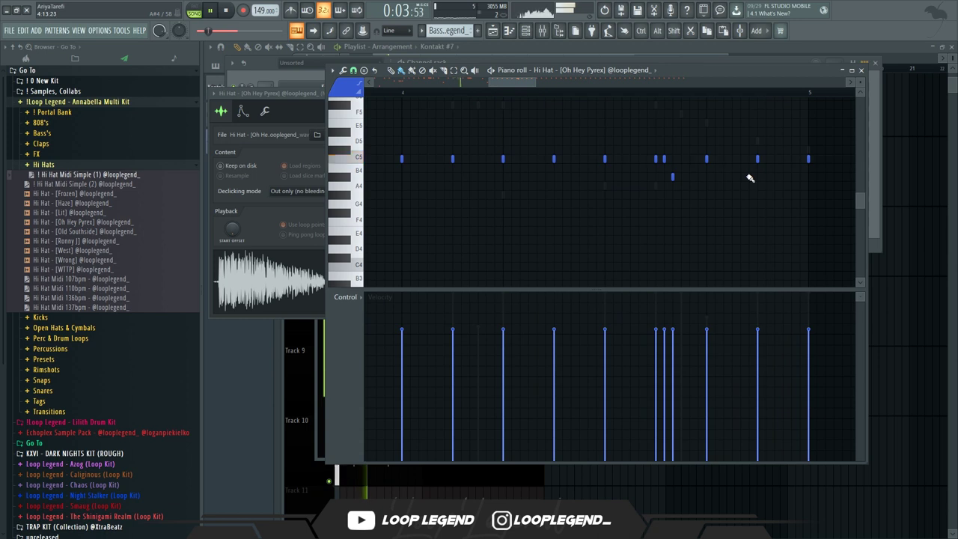
left_click_drag(759, 186, 801, 186)
left_click_drag(803, 355, 740, 401)
scroll(673, 299, "down", 7)
key("space")
Step: Delete the C5 hi-hat notes from bar 5 onward and duplicate the four-bar hi-hat pattern into bars 5 to 8
left_click_drag(819, 145, 533, 171)
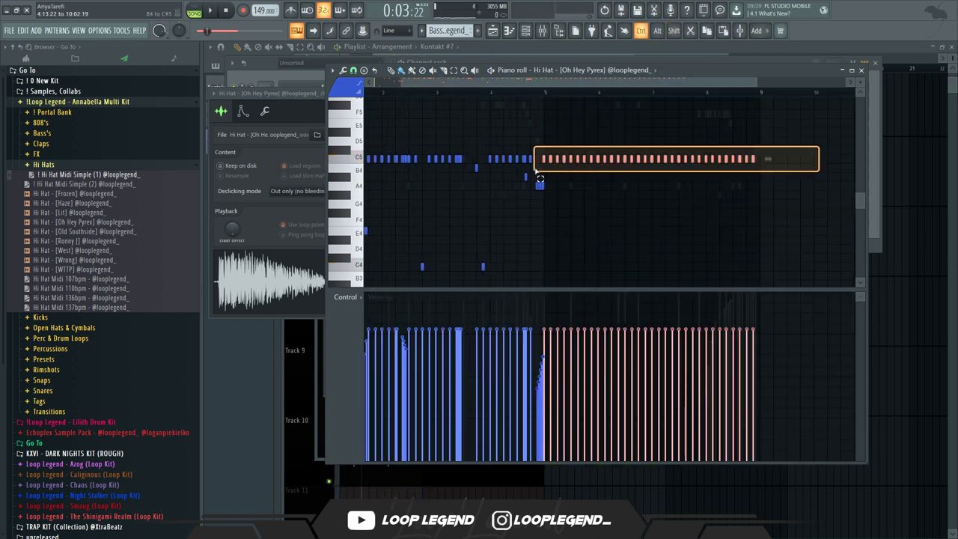
key("Delete")
double_click(546, 95, "ctrl")
left_click(545, 95, "ctrl")
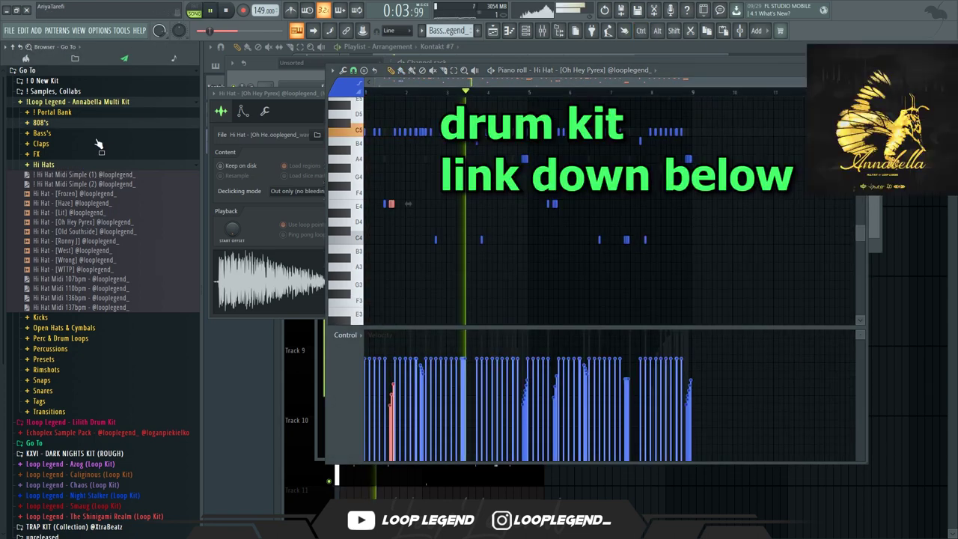
Step: Load the Mobpinz 2 808 sample from the kit's 808's folder as a new channel
left_click(40, 121)
left_click_drag(94, 236, 490, 288)
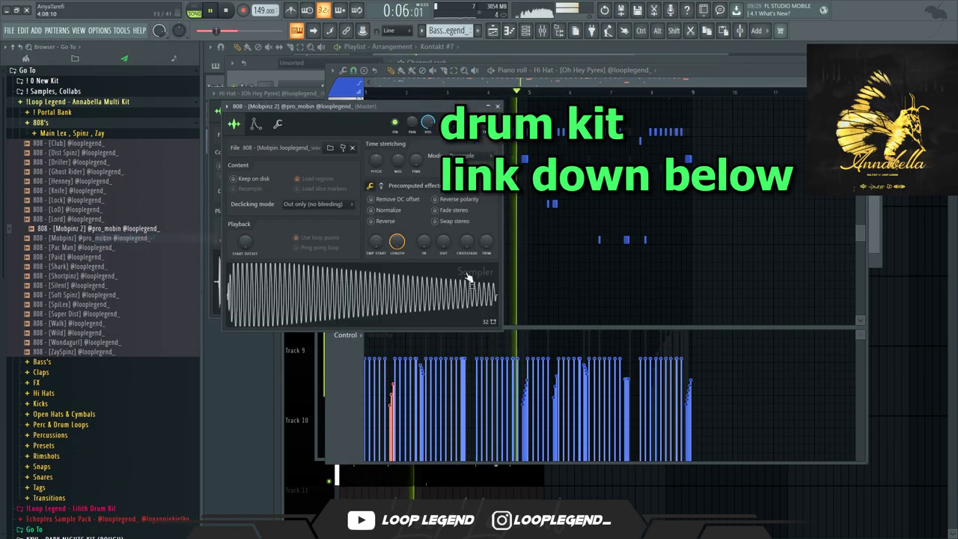
left_click(370, 185)
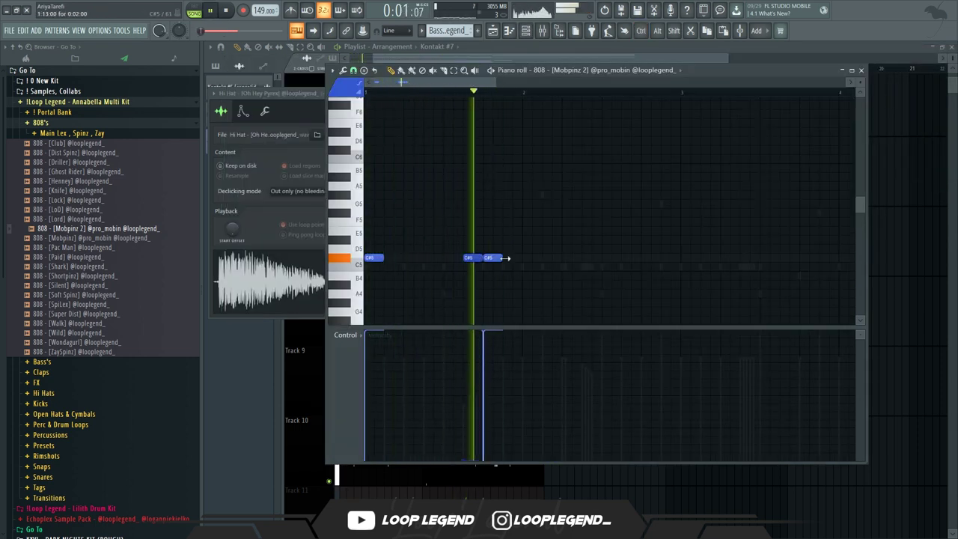
Step: Move bar 1's last C#5 808 note two steps later and add a C#6 and several C#5 notes through the start of bar 3
left_click_drag(492, 258, 513, 259)
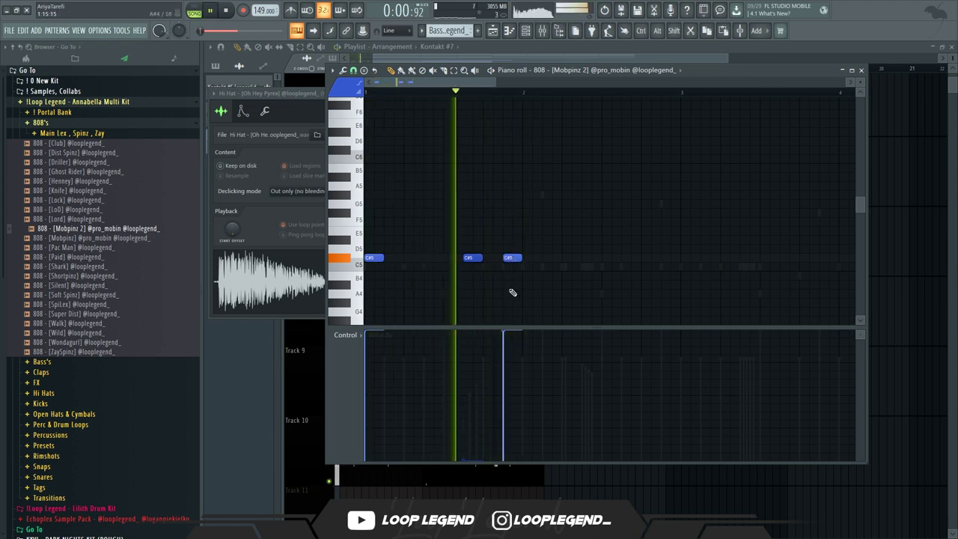
left_click(567, 257)
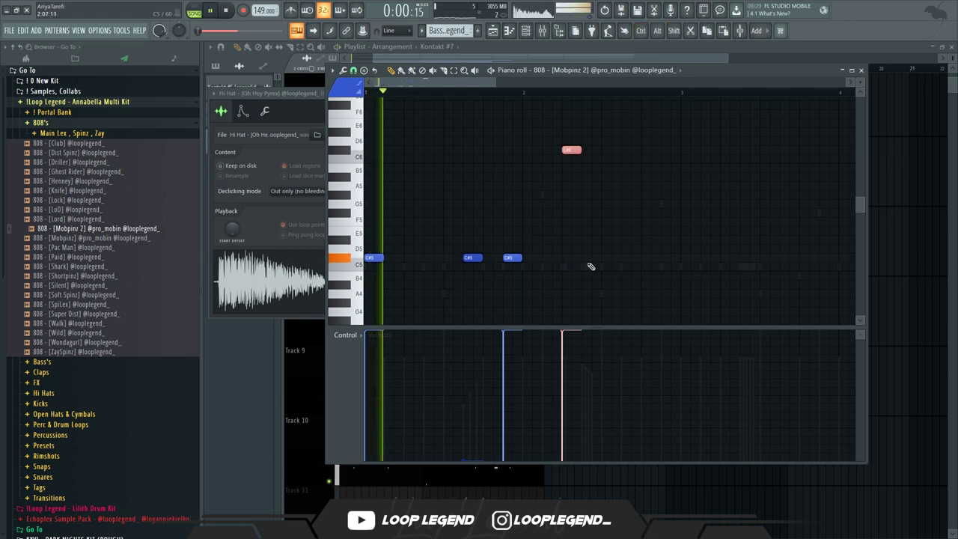
left_click(589, 257)
left_click(630, 258)
left_click(689, 257)
left_click_drag(632, 258, 673, 257)
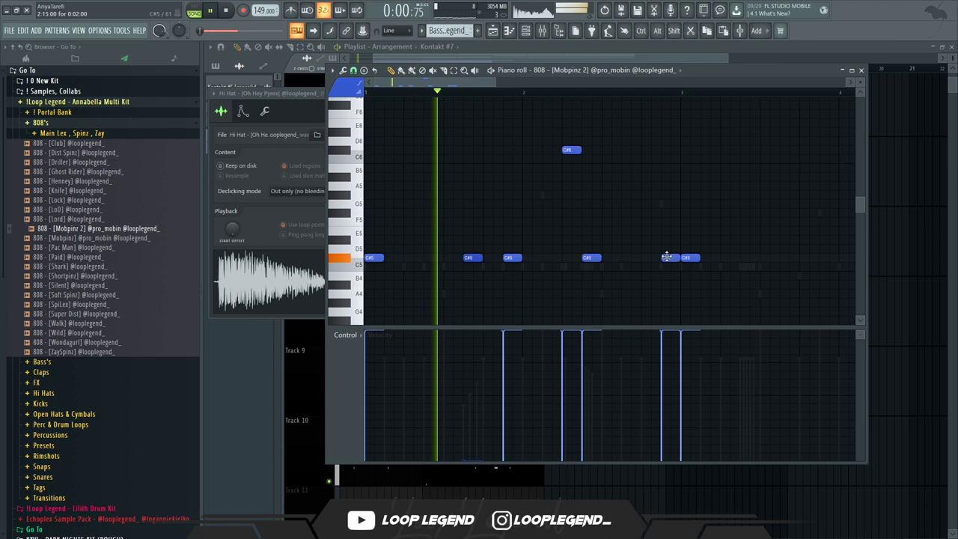
Step: Replace the middle C#5 808 note of bar 2 with a second C#6 late in the bar and lower the first C#6's velocity
left_click(666, 359)
left_click(563, 359)
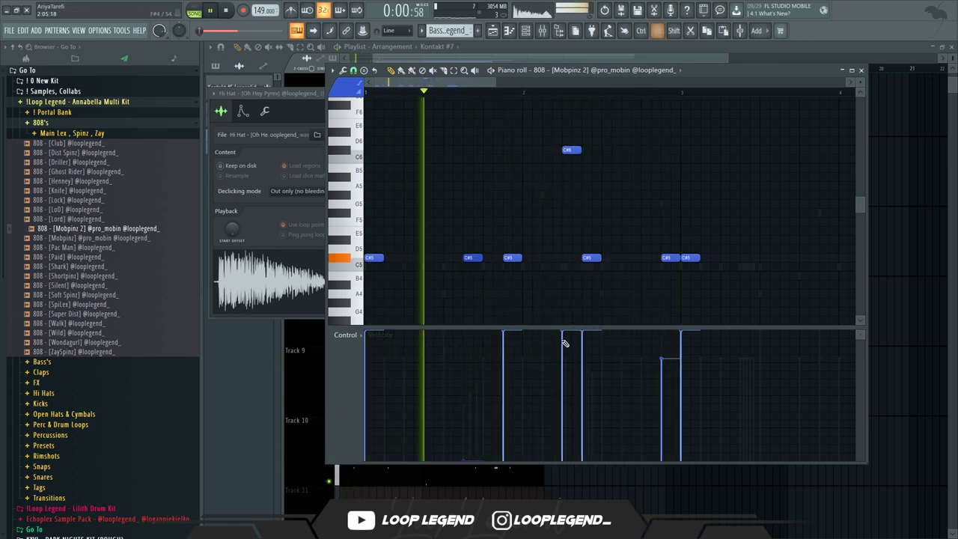
right_click(589, 257)
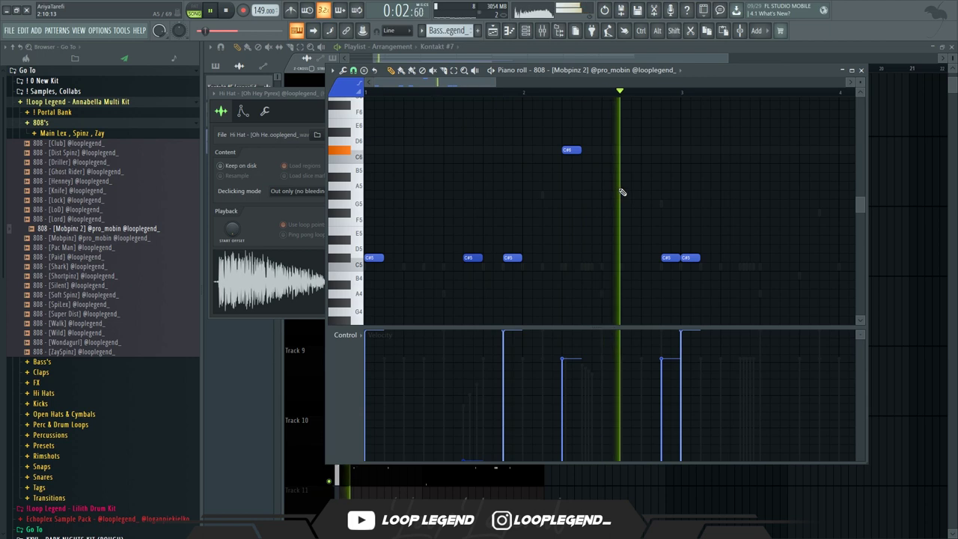
left_click_drag(566, 349, 564, 340)
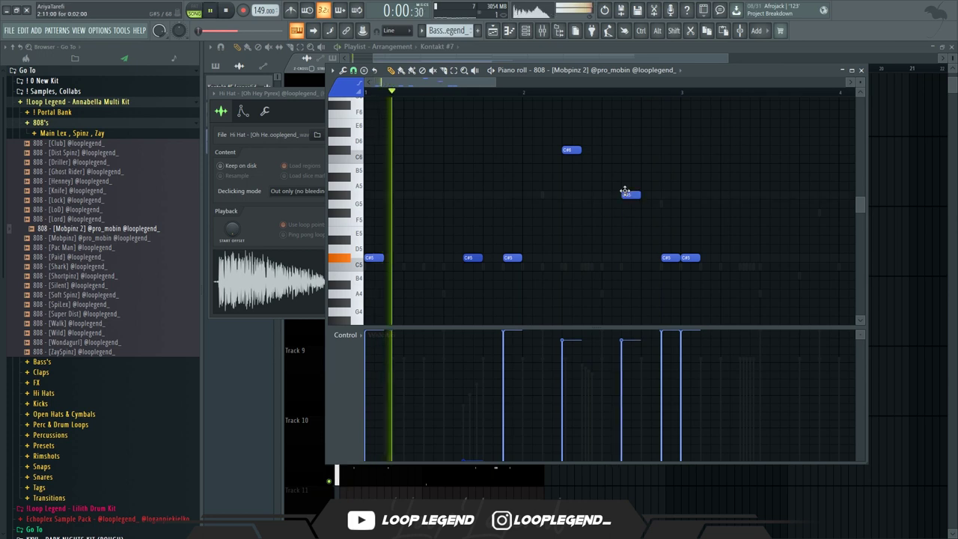
left_click_drag(625, 193, 622, 144)
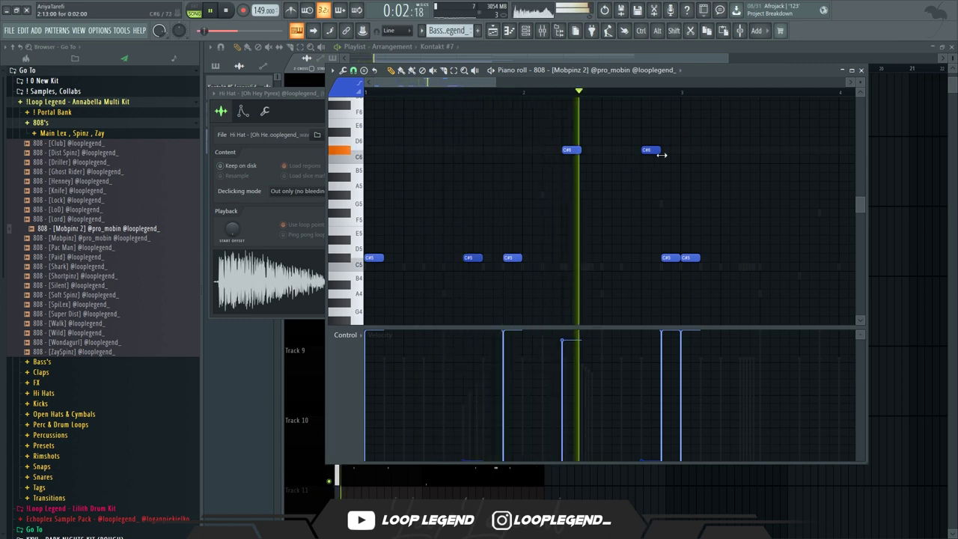
Step: Add a C#5 pair around the end of bar 3, then D#5 and E5 pairs and a closing D#5 in bar 4 of the 808 line
scroll(674, 255, "down", 1)
scroll(674, 254, "down", 1)
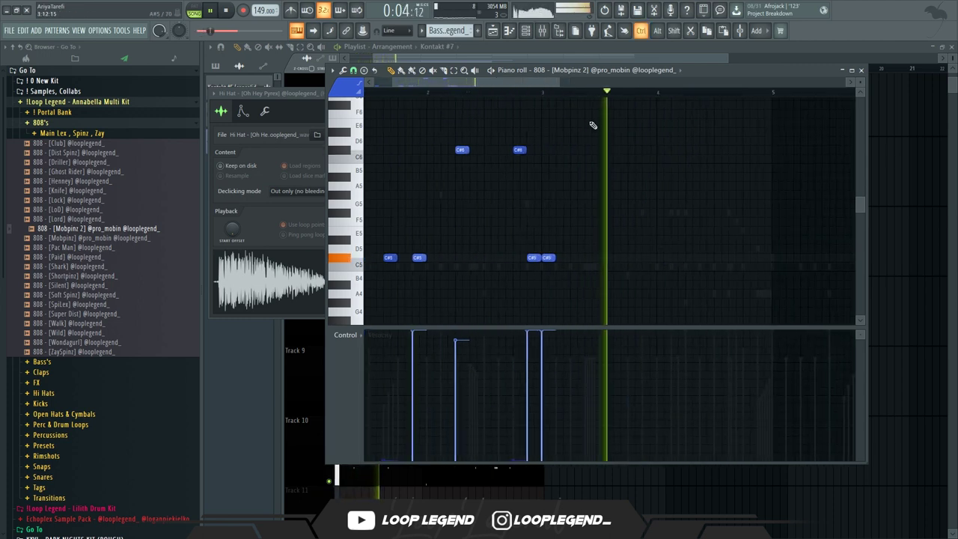
scroll(580, 215, "up", 1)
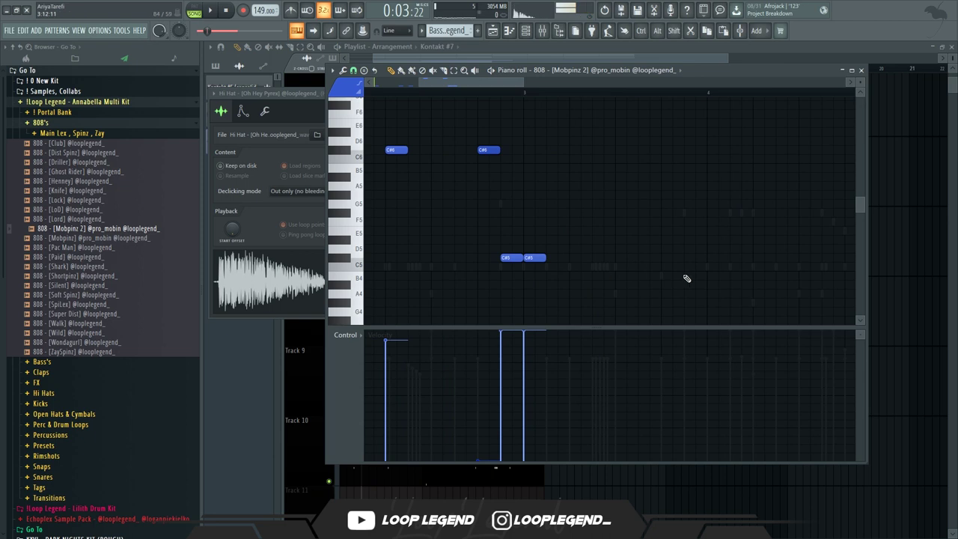
left_click(682, 258)
left_click(661, 258)
left_click_drag(670, 275, 509, 291)
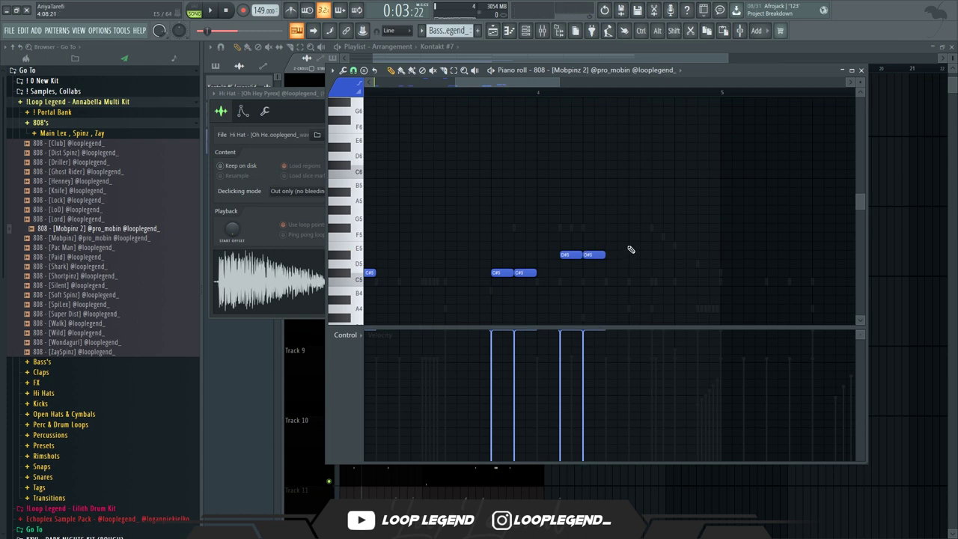
left_click(696, 255)
key("space")
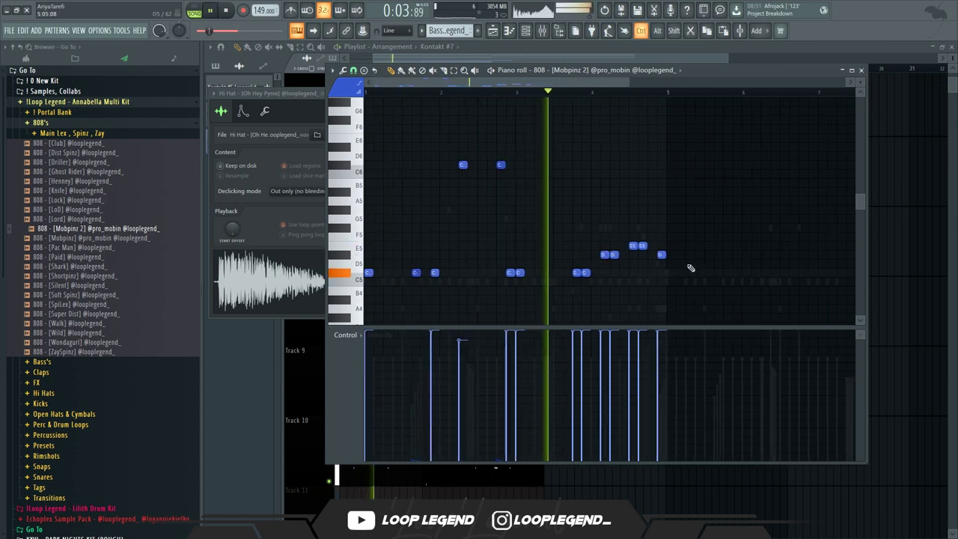
Step: Paste a copy of the four-bar 808 line into bars 5 to 8
scroll(658, 256, "down", 2)
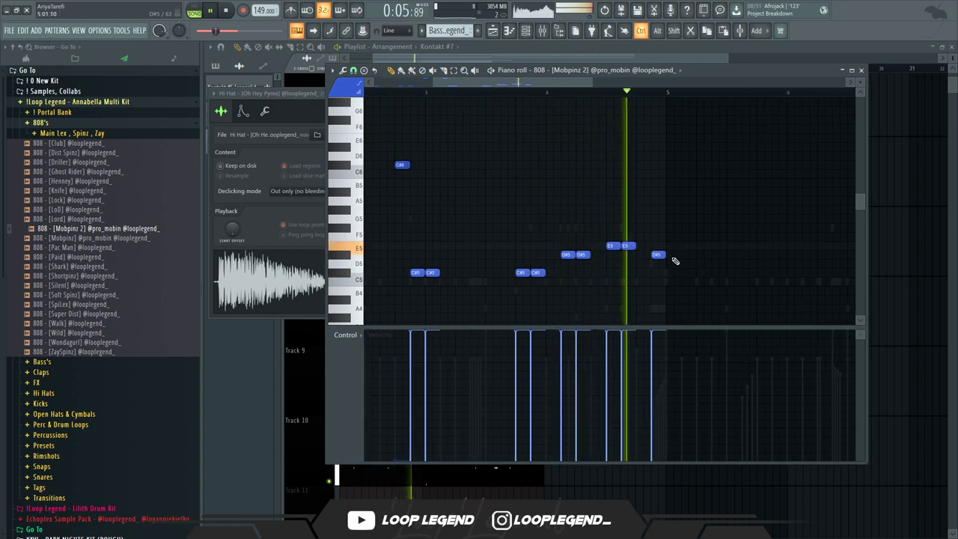
scroll(673, 258, "down", 1)
key("ctrl+v")
scroll(674, 261, "up", 2)
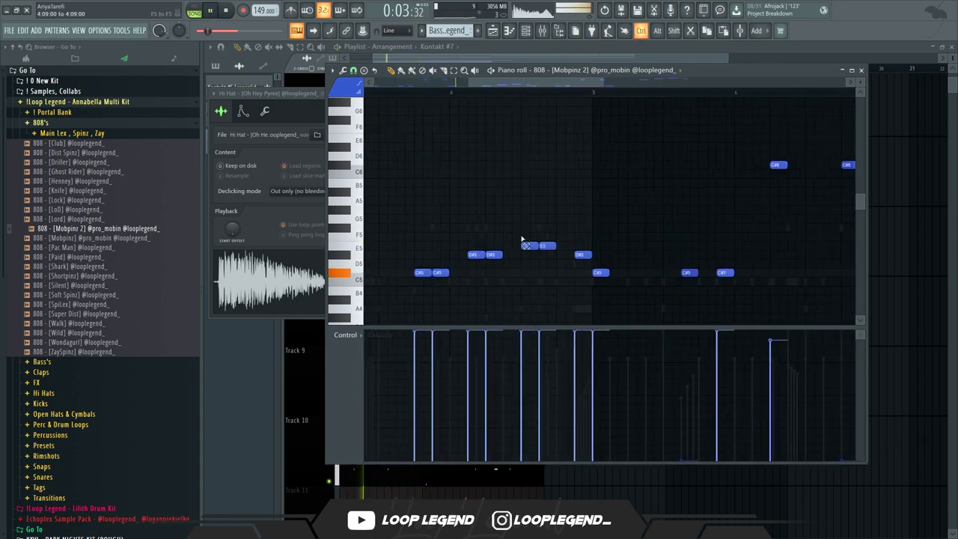
Step: Repitch the copied 808 phrase leading to bar 9 to an A#5 pair, a G#5 pair, an A5 pair and a final A5
left_click_drag(579, 265, 574, 260)
key("shift+Down")
key("shift+Down")
key("shift+Down")
key("shift+Down")
key("shift+Down")
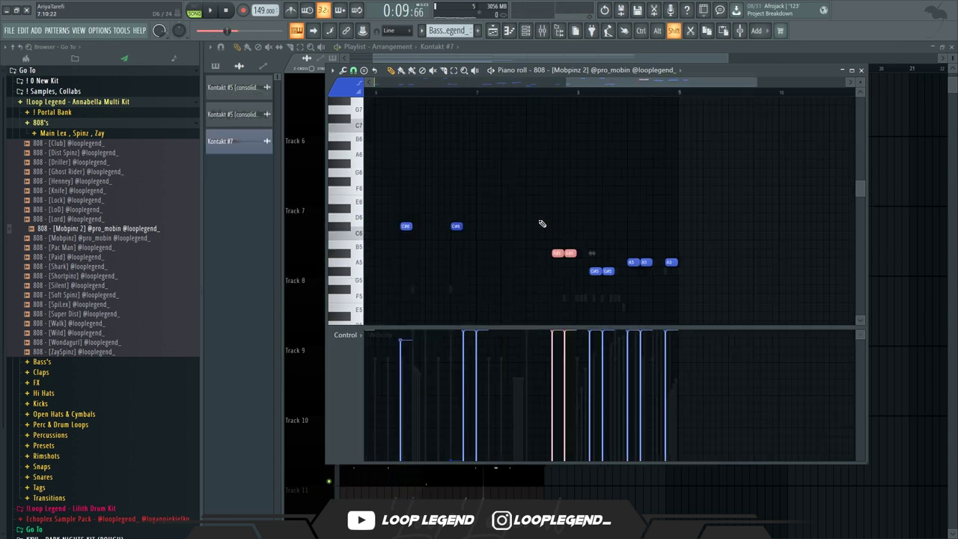
Step: Load the Master Kharaki (5) preset from the Annabella kit's master presets onto the Master mixer track
key("space")
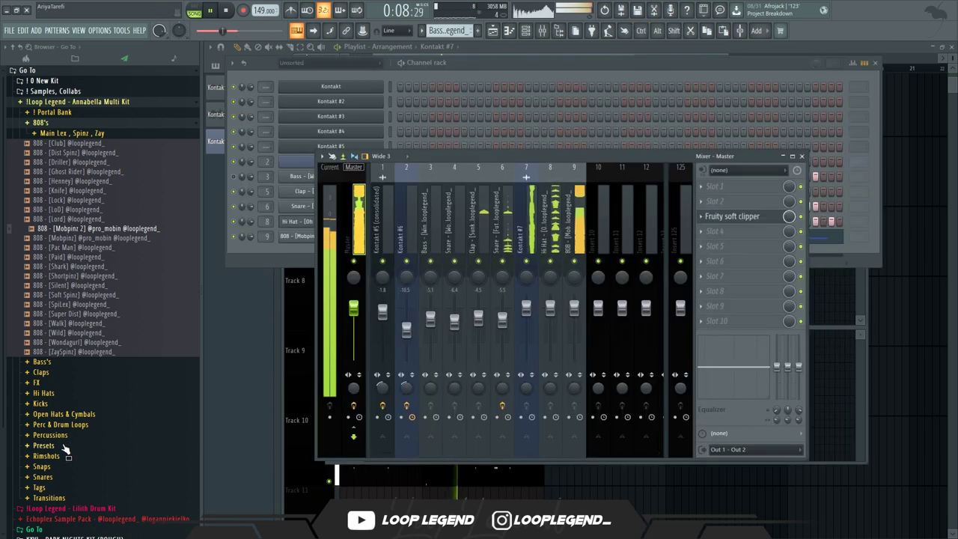
left_click(64, 446)
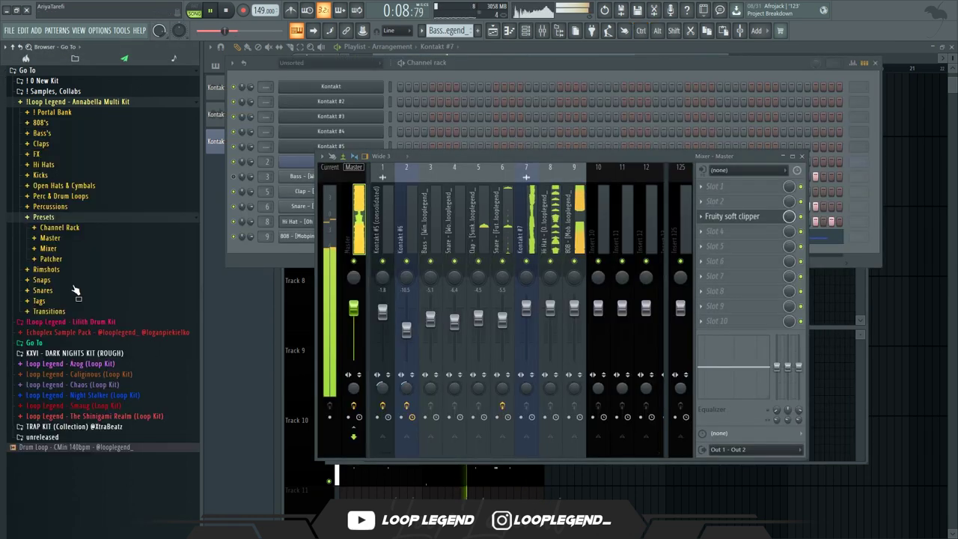
left_click(60, 238)
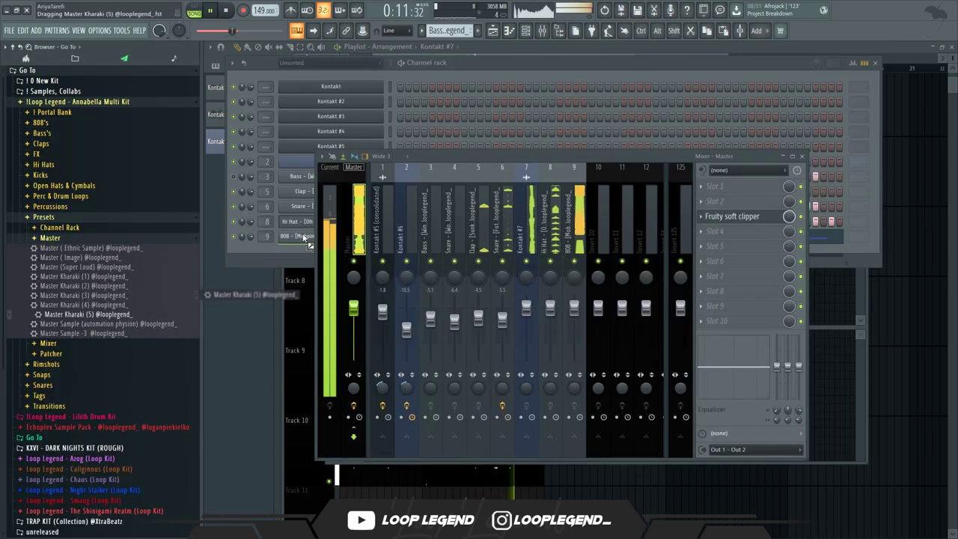
left_click_drag(347, 198, 347, 198)
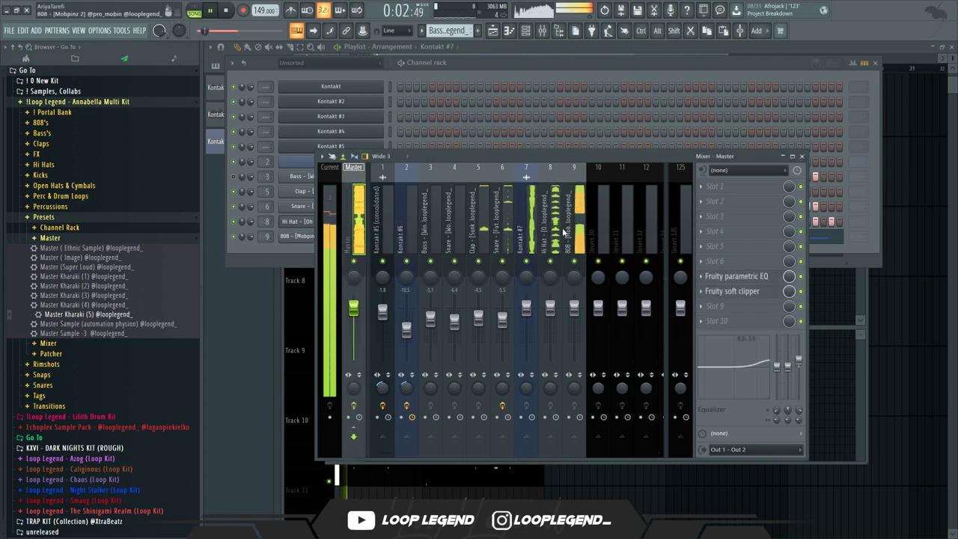
left_click(560, 305)
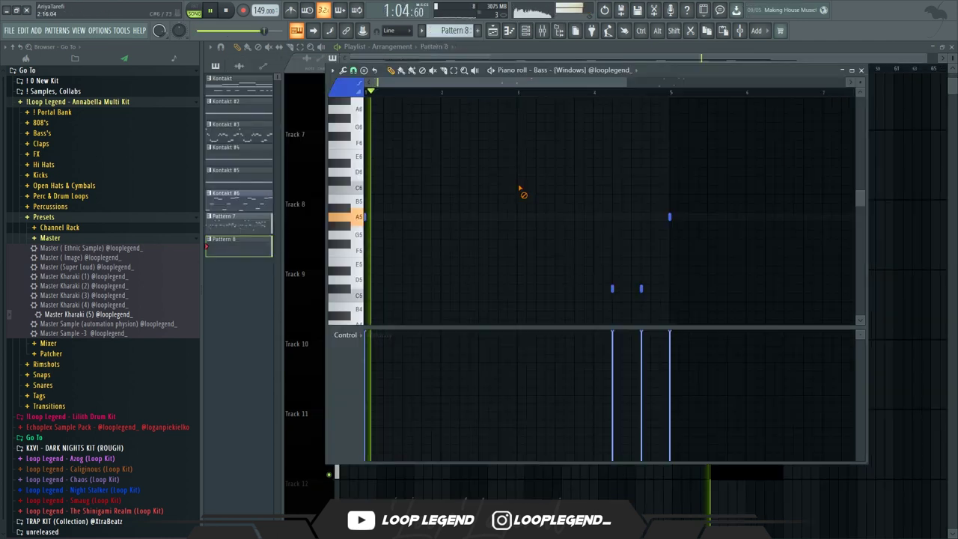
Step: In Pattern 8's Windows bass line, place G#5 at bar 3, B5 mid-bar 4, C#6 at bars 5 and 7, and a short run in bar 8
left_click(515, 224)
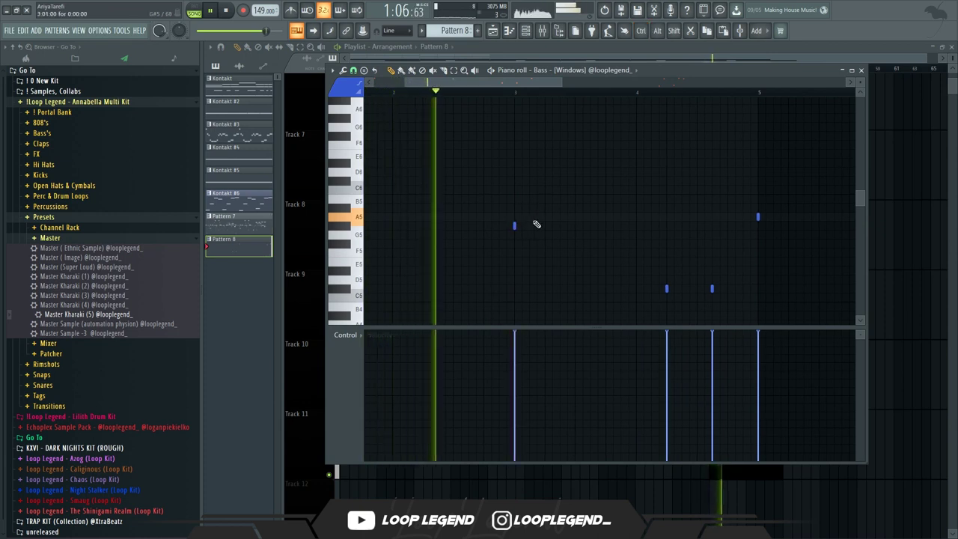
scroll(572, 248, "down", 2)
scroll(555, 249, "up", 1)
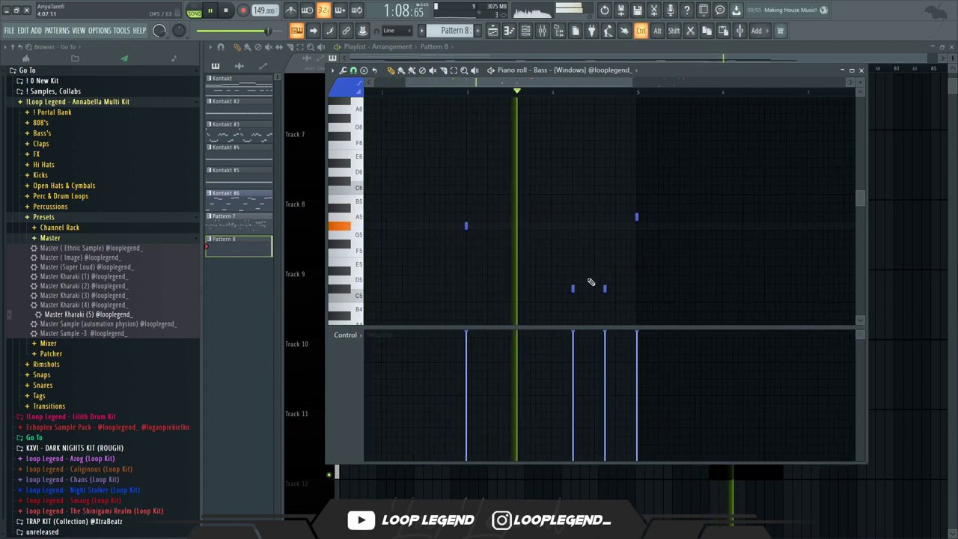
left_click_drag(608, 275, 607, 275)
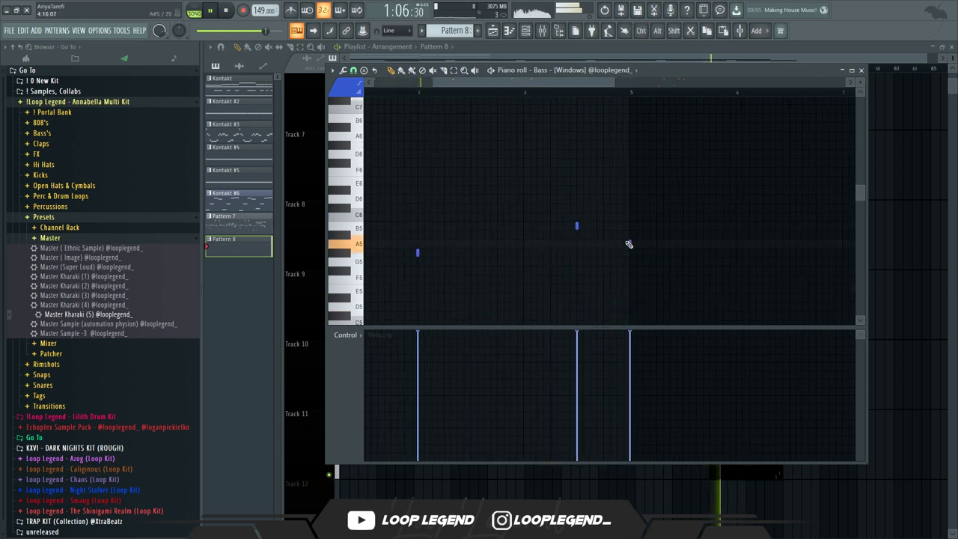
left_click_drag(627, 242, 628, 209)
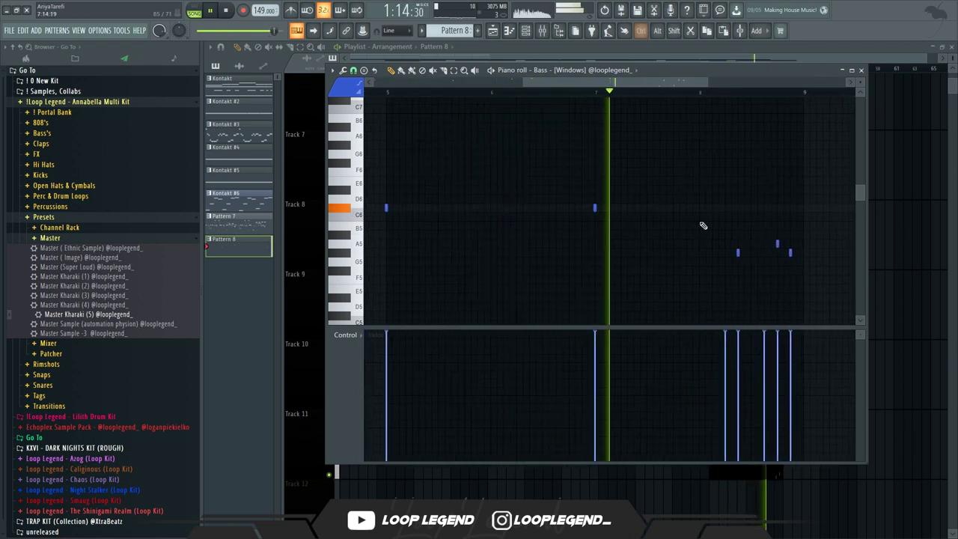
scroll(713, 232, "up", 2, "ctrl")
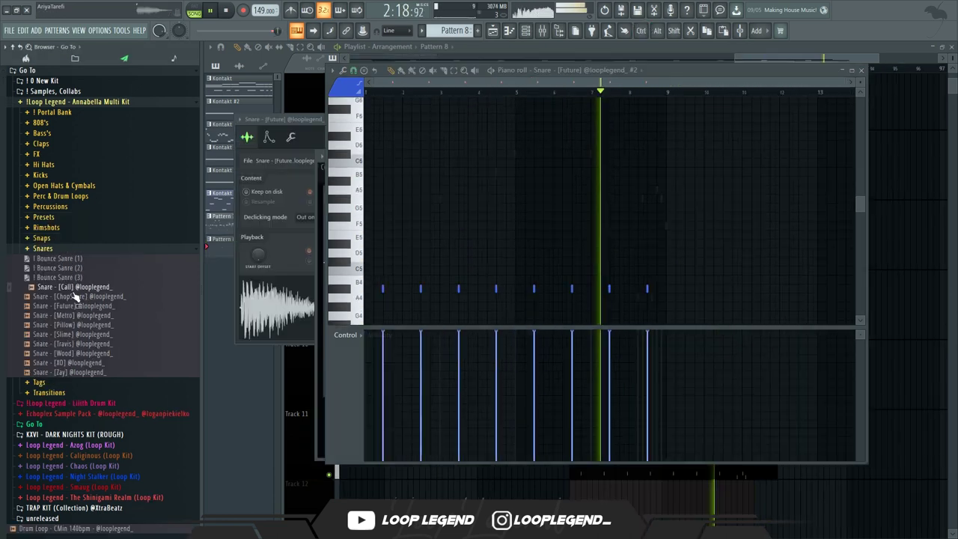
Step: Load Snare - [ChopSnare] in a new channel and place its hits on steps 19 and 31
left_click(89, 298)
right_click(89, 299)
left_click(105, 305)
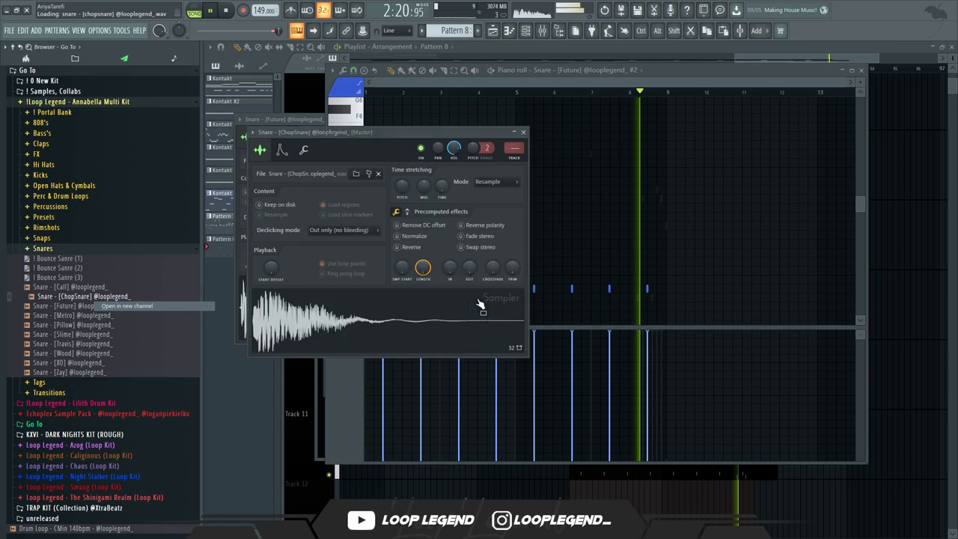
key("F6")
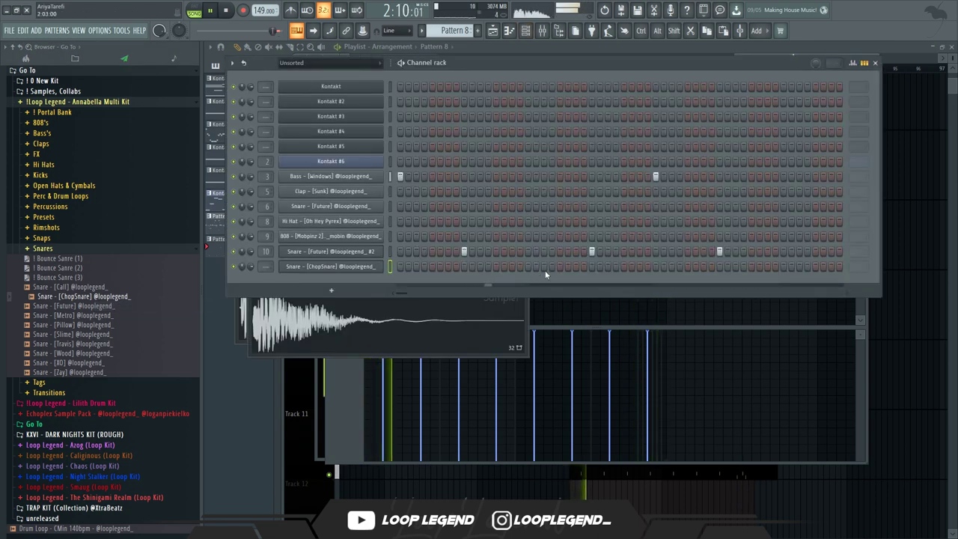
left_click(637, 265)
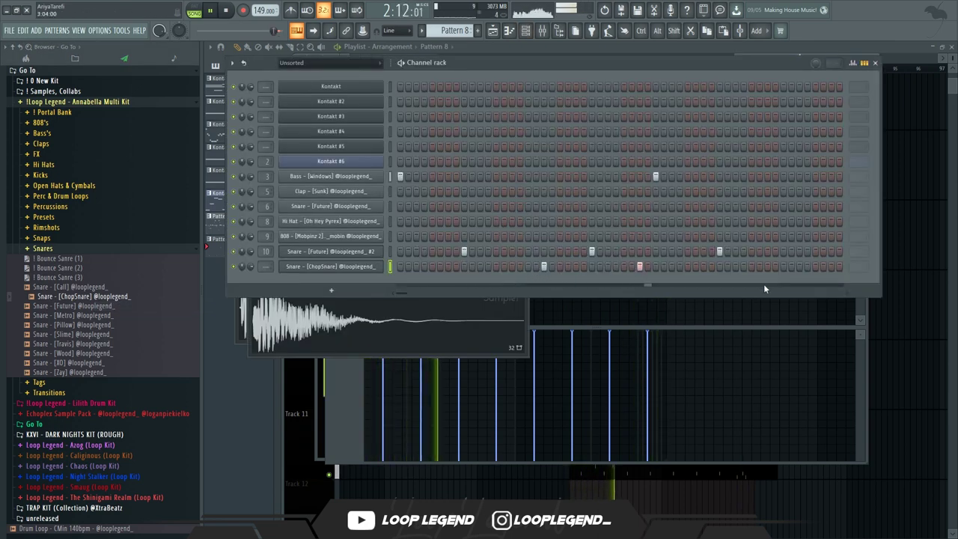
scroll(774, 271, "right", 2)
scroll(743, 268, "right", 2)
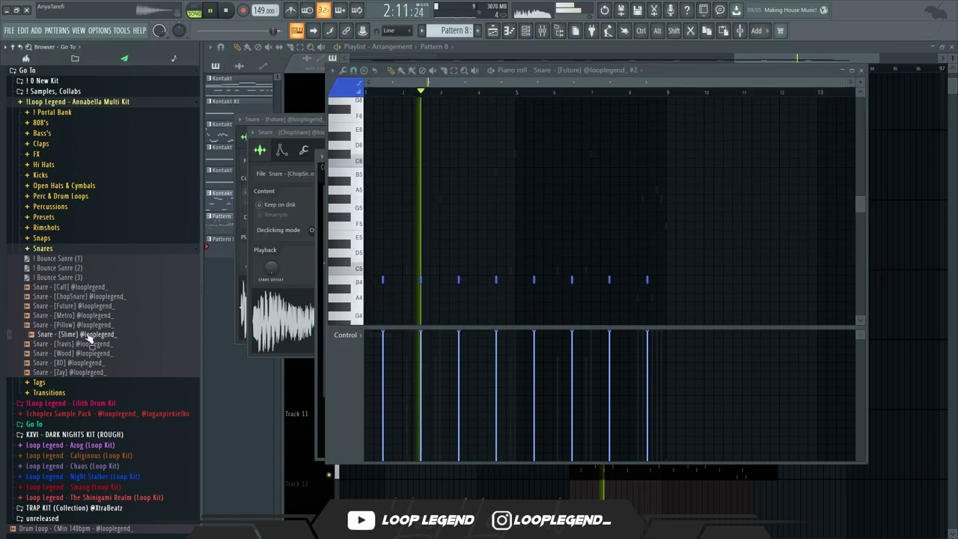
Step: Load Snare - [Slime] in a new channel routed to mixer track 12 and adjust its time shift
right_click(89, 335)
left_click(105, 344)
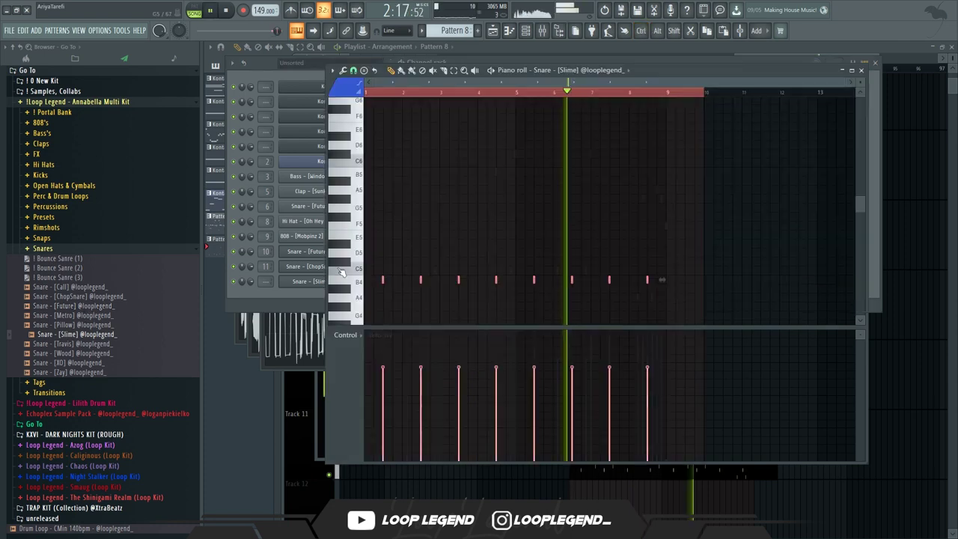
left_click(303, 280)
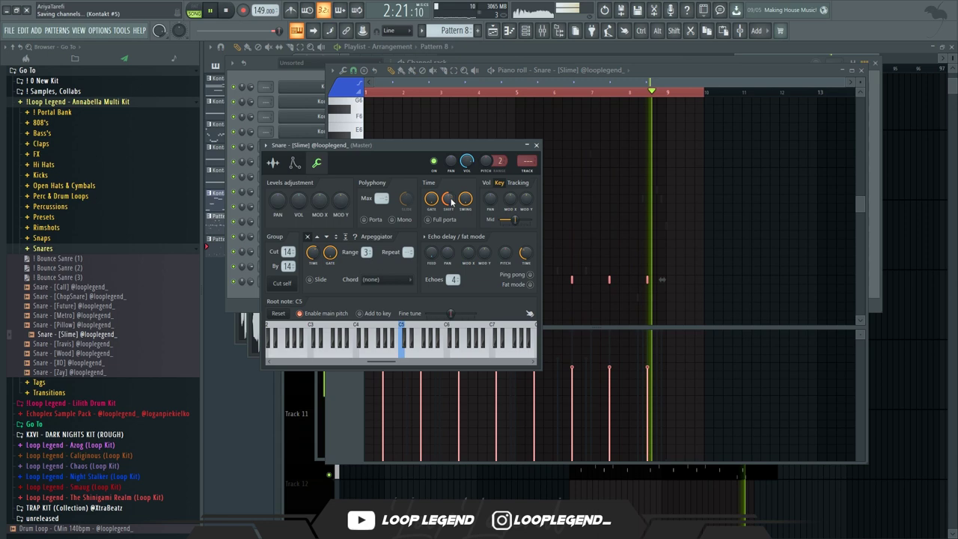
left_click_drag(451, 202, 451, 211)
left_click(532, 172)
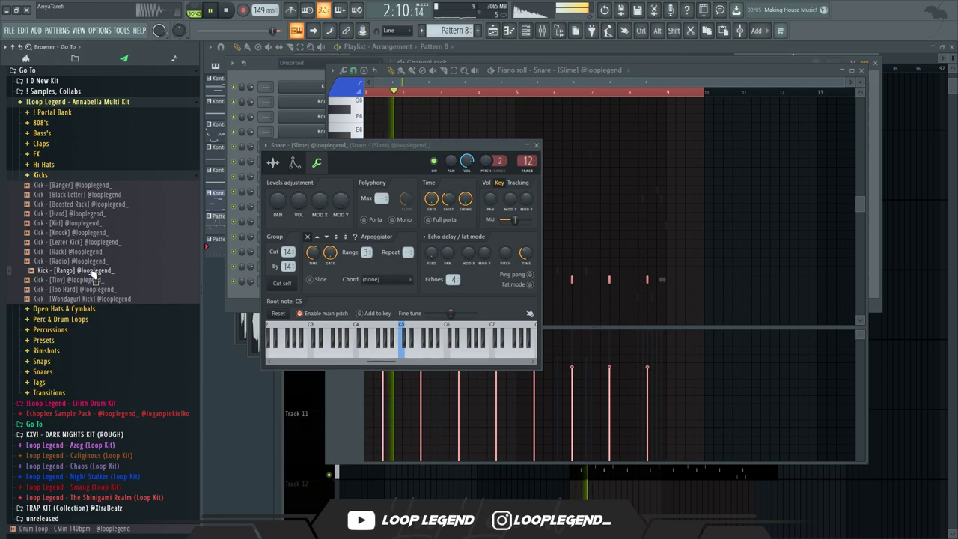
Step: Load Kick - [Too Hard] and place C5 hits at the start and end of bar 1 and early in bar 2
left_click(90, 291)
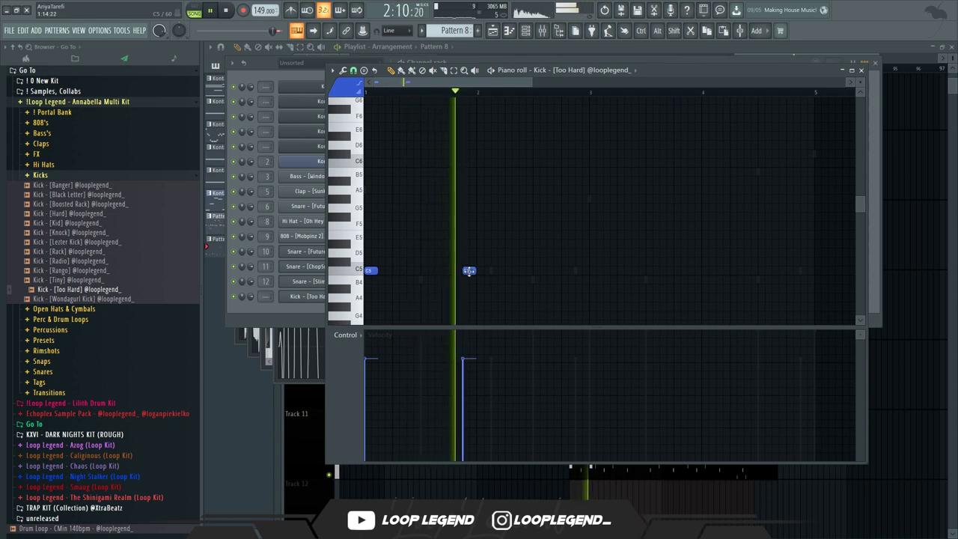
left_click(514, 270)
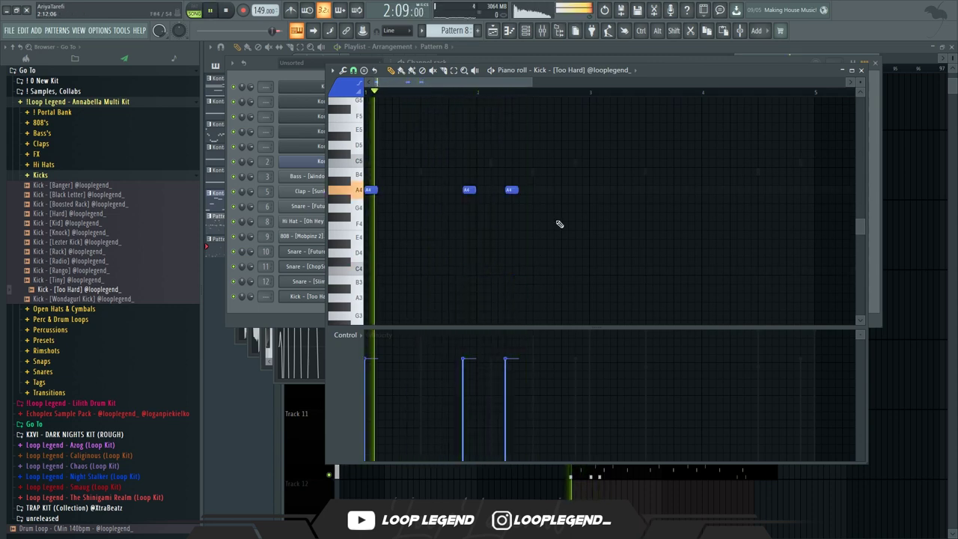
key("shift+Up")
key("shift+Up")
key("shift+Up")
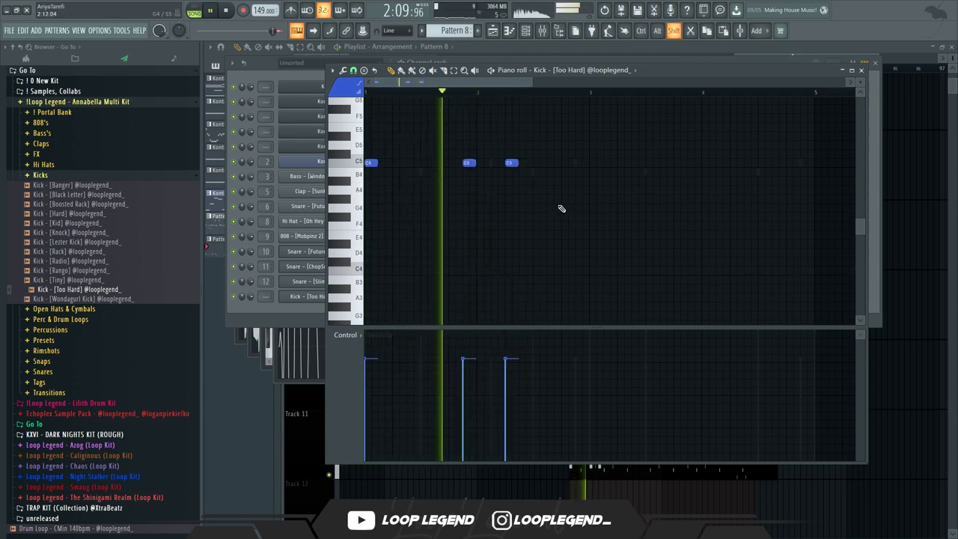
Step: Add a C5 kick hit at the start of bar 3 and three more across bar 4, on steps 5, 11 and 15
left_click(596, 162)
left_click(731, 164)
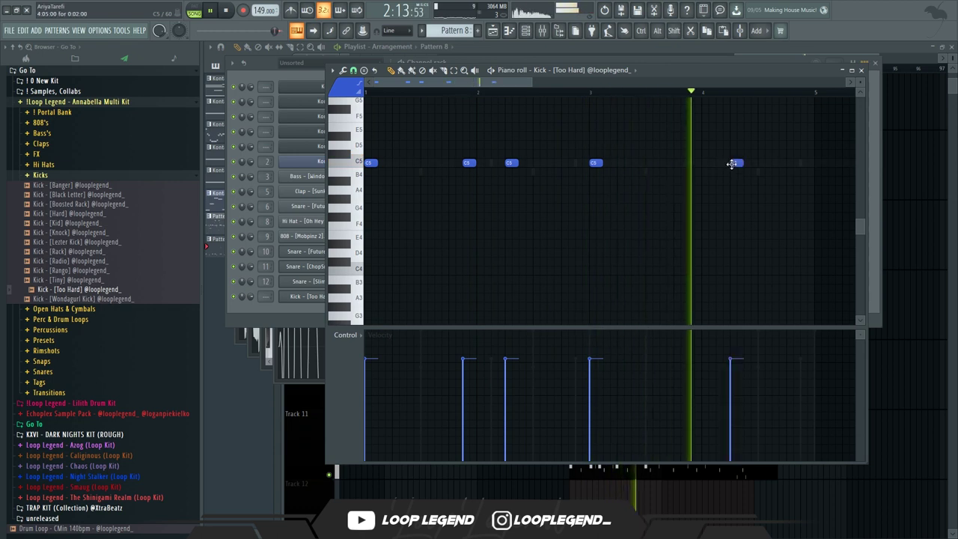
left_click(778, 162)
left_click(805, 162)
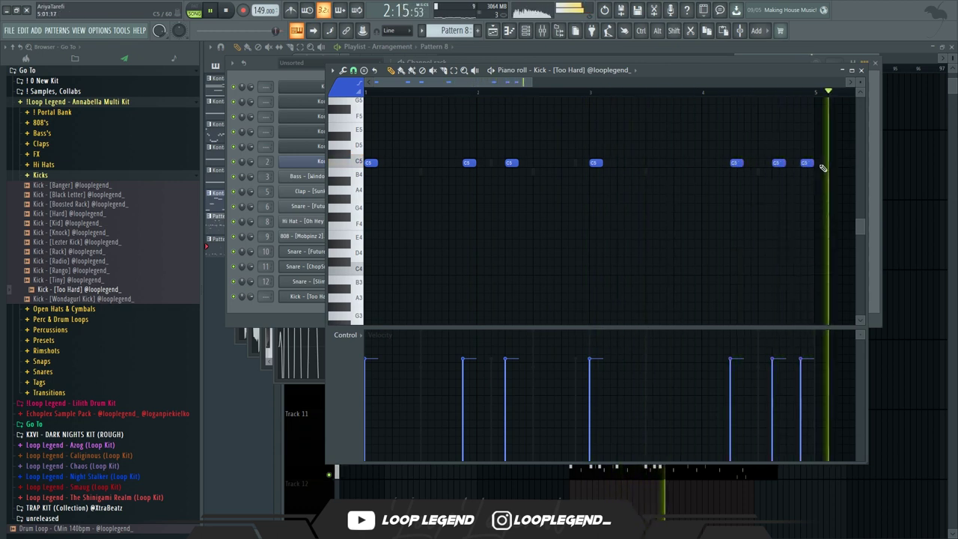
Step: Duplicate the four-bar kick pattern into bars 5 to 8
key("ctrl+b")
key("ctrl+d")
scroll(628, 223, "down", 3)
scroll(602, 176, "up", 2)
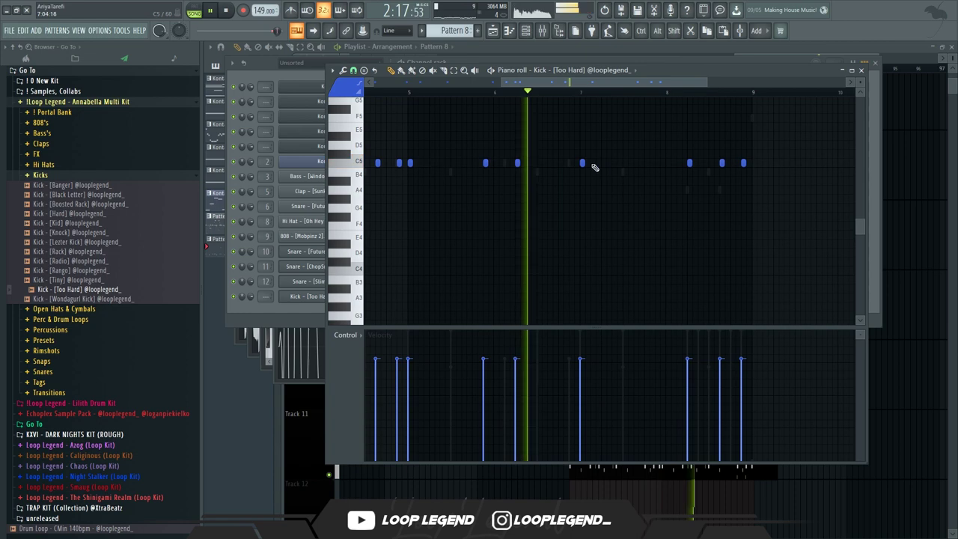
Step: Add two extra C5 kick hits in bar 8, one before the middle and one late in the bar
scroll(678, 178, "up", 3)
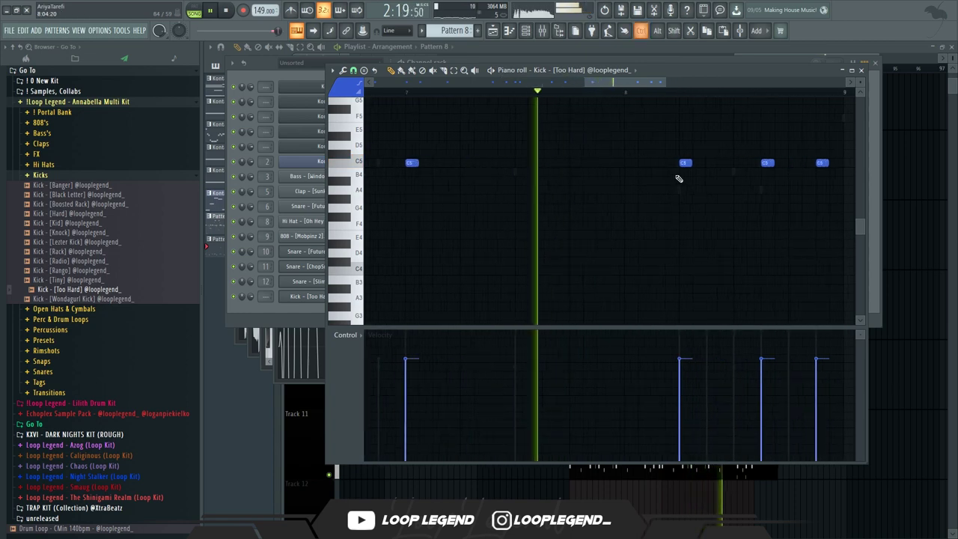
left_click(712, 162)
left_click(794, 162)
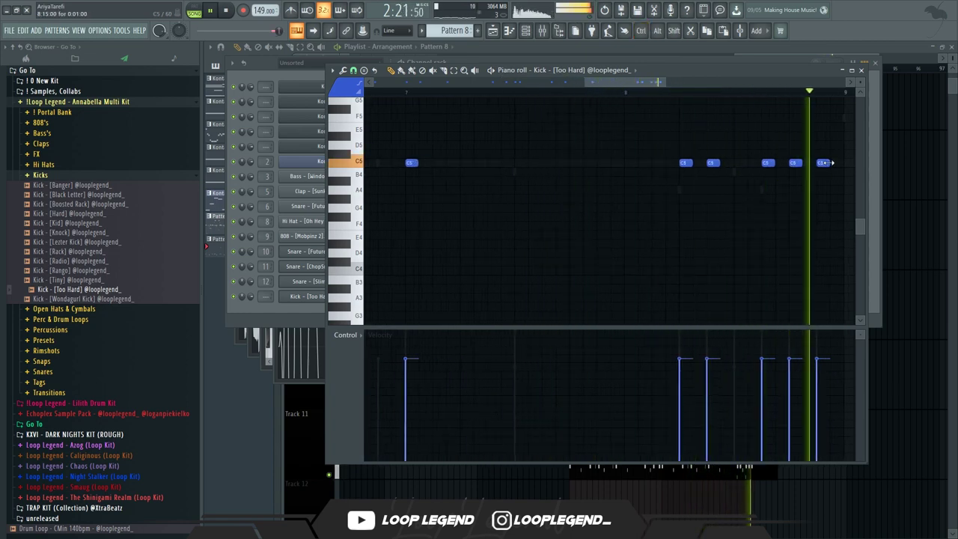
right_click(794, 162)
scroll(778, 166, "up", 2)
left_click(798, 162)
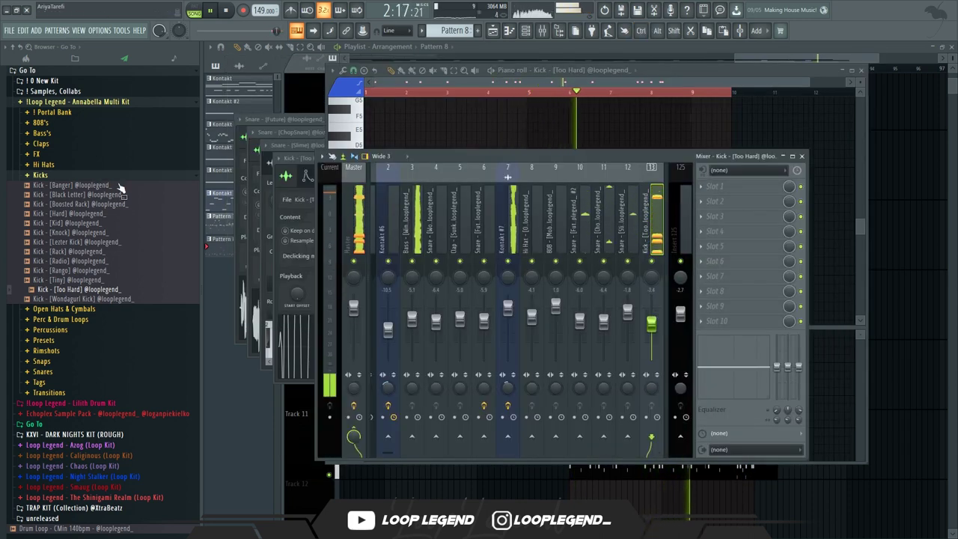
Step: Load Open Hat - [Drown] from the open hats folder in a new channel and place a hit on its first step
left_click(41, 174)
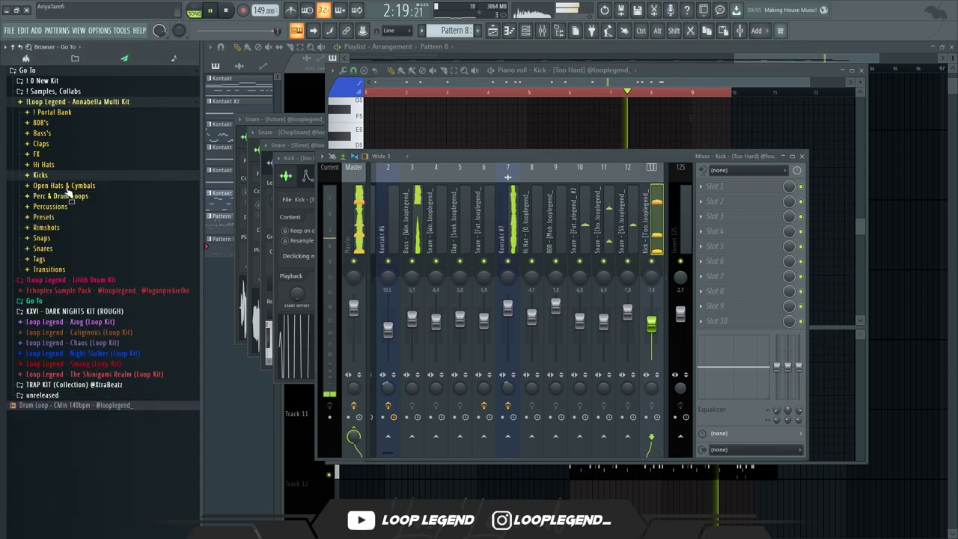
left_click(66, 186)
left_click(96, 243)
left_click(99, 244)
right_click(102, 246)
left_click(112, 252)
key("F6")
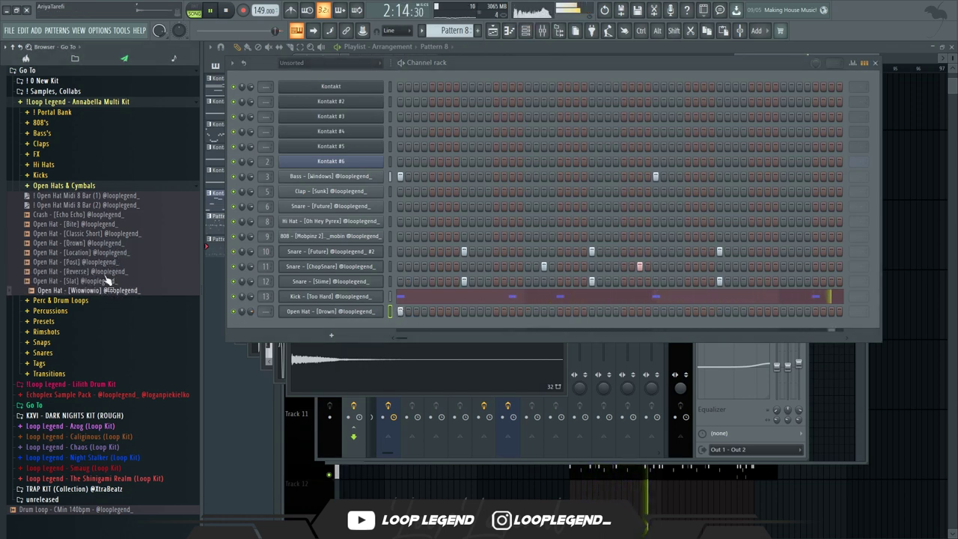
Step: Add Open Hat - [Wiowiowio] as a new channel in Stretch mode, with a hit on its first step
left_click_drag(123, 296, 349, 319)
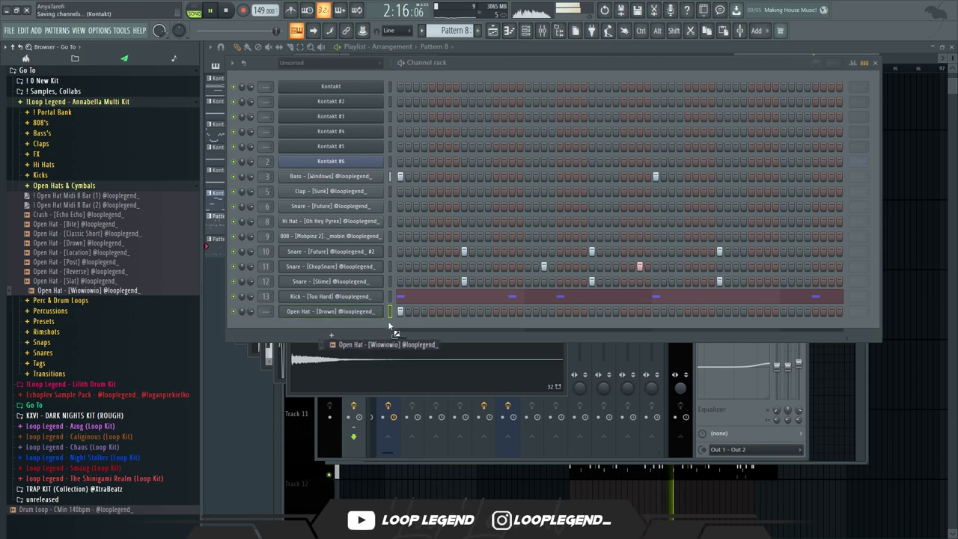
left_click(364, 330)
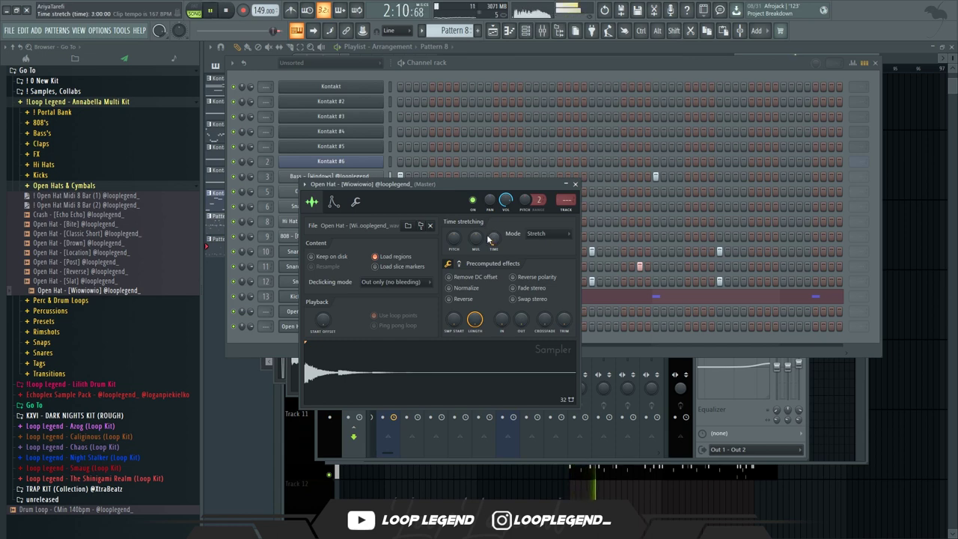
left_click(574, 184)
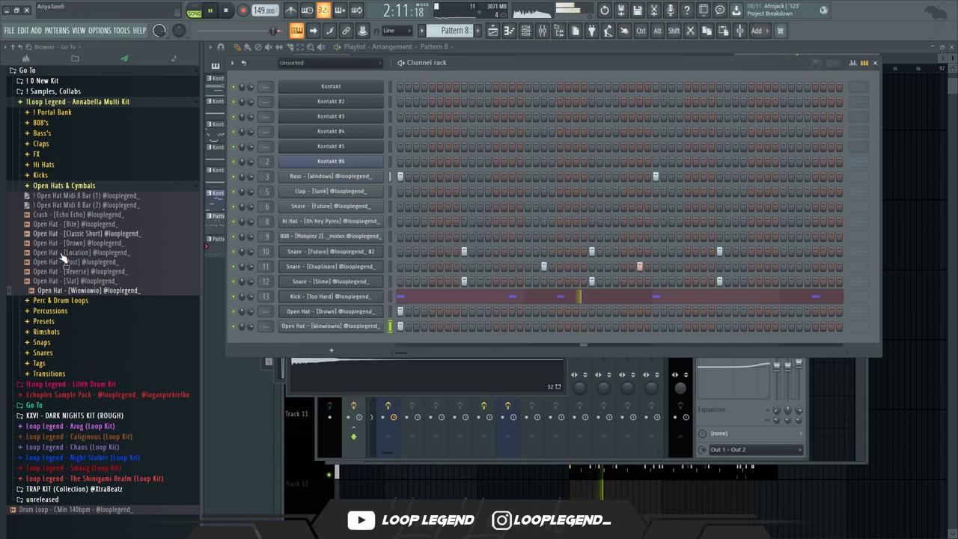
Step: Load Open Hat - [Bite] in a new channel, place a hit on step 5 and open its piano roll
right_click(101, 228)
left_click(118, 233)
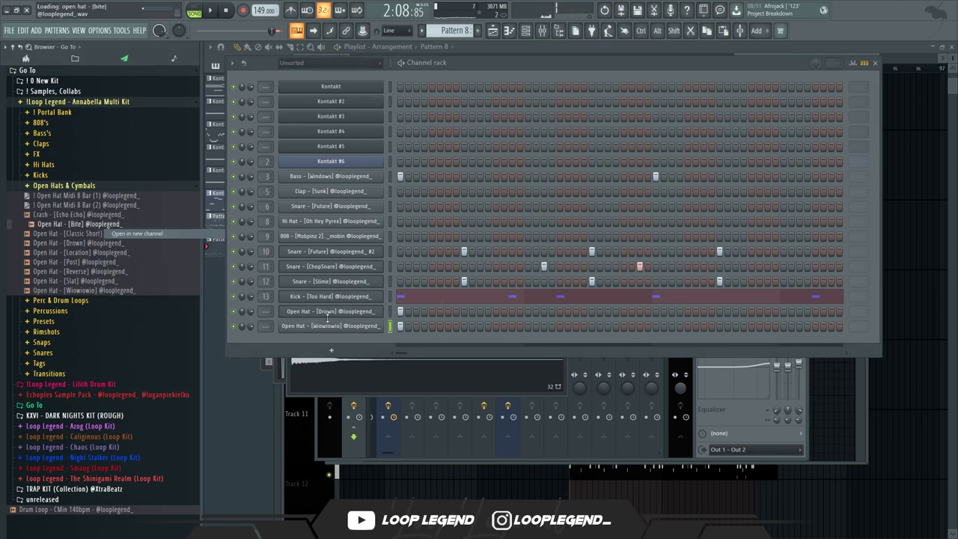
left_click(424, 341)
left_click(432, 342)
key("F7")
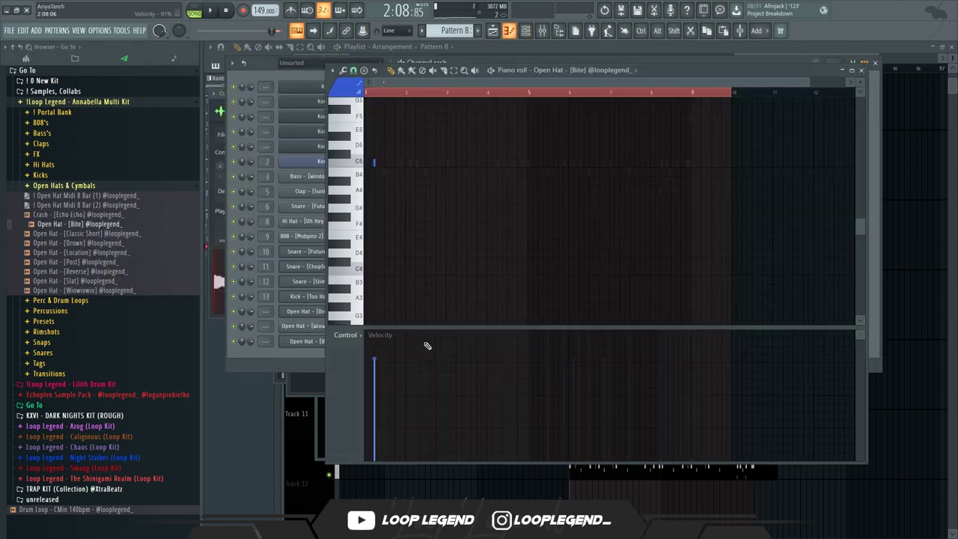
Step: Lower the Bite open hat note to C4 and duplicate its two-bar section into bars 3 and 4
key("space")
scroll(369, 270, "up", 3)
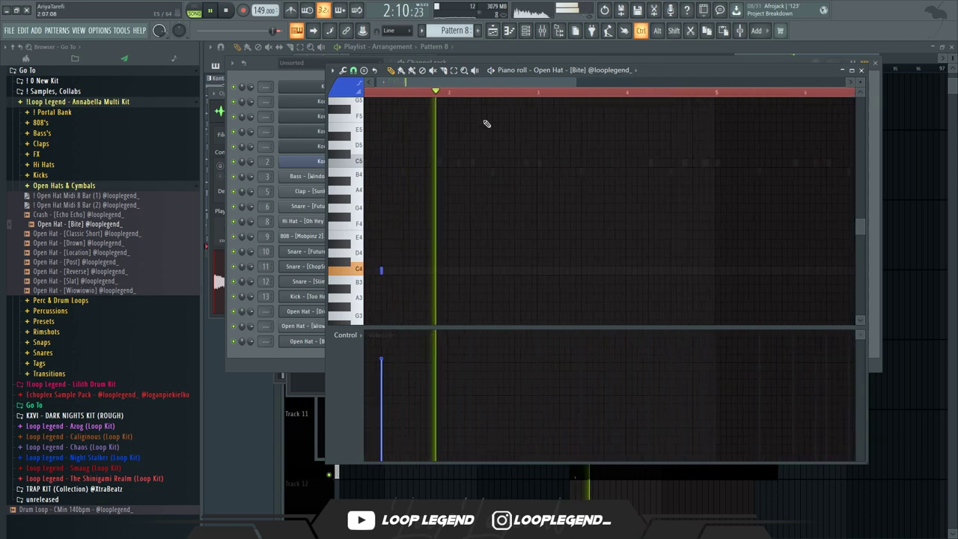
right_click(536, 93)
left_click_drag(541, 94, 70, 115)
key("ctrl+b")
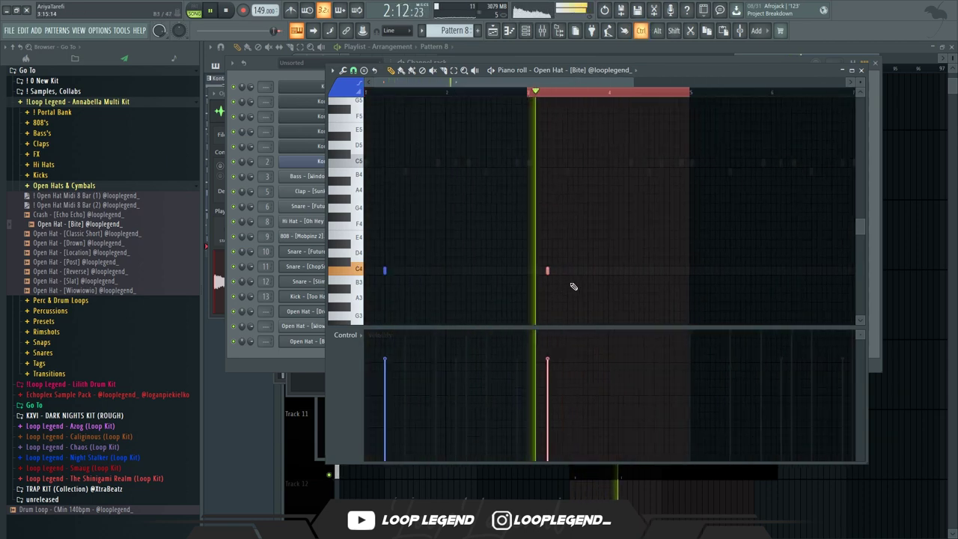
Step: Extend the Bite open hat notes to eight bars and lower the hits in bars 5 to 8 by two semitones to A#3
scroll(550, 278, "down", 2)
key("ctrl+b")
key("ctrl+b")
left_click_drag(522, 277, 689, 260)
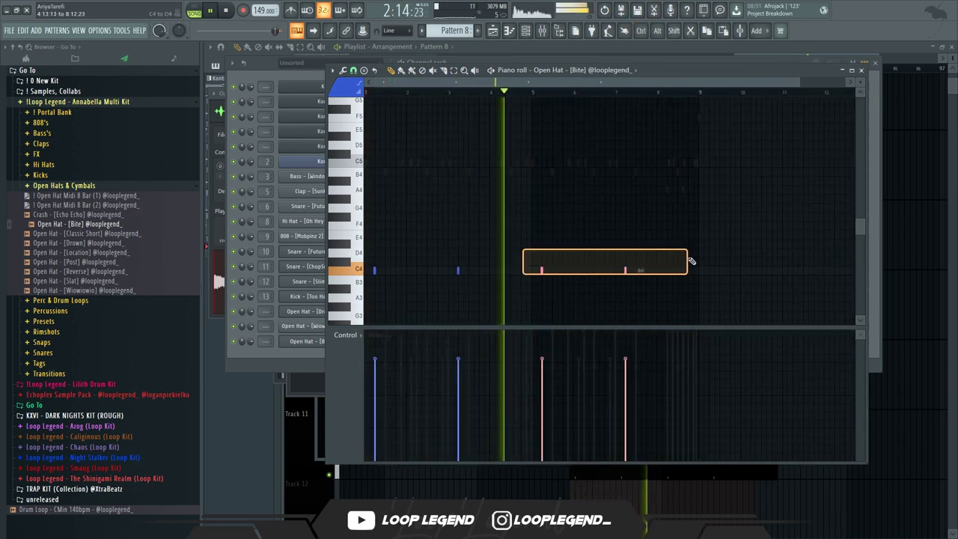
key("Down")
key("Down")
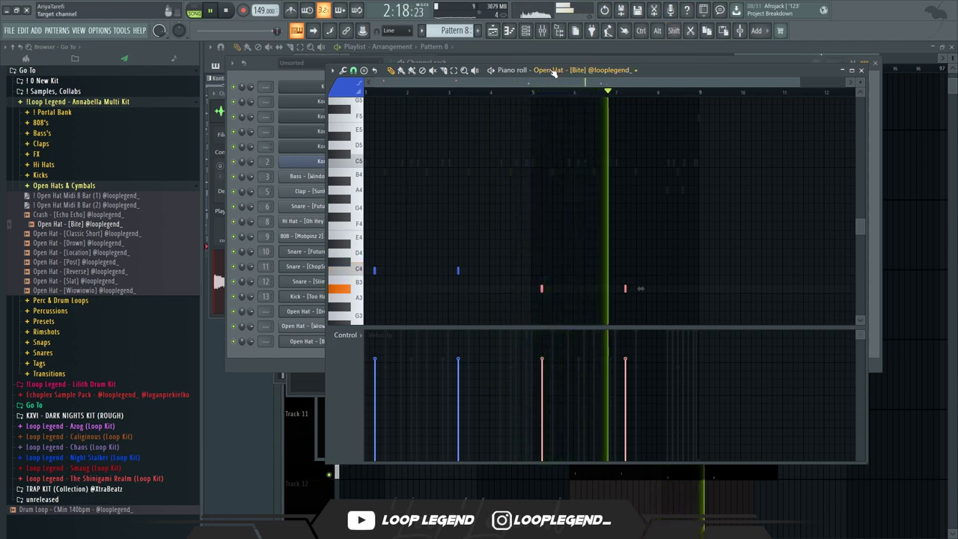
scroll(555, 73, "up", 1)
left_click_drag(534, 93, 365, 93)
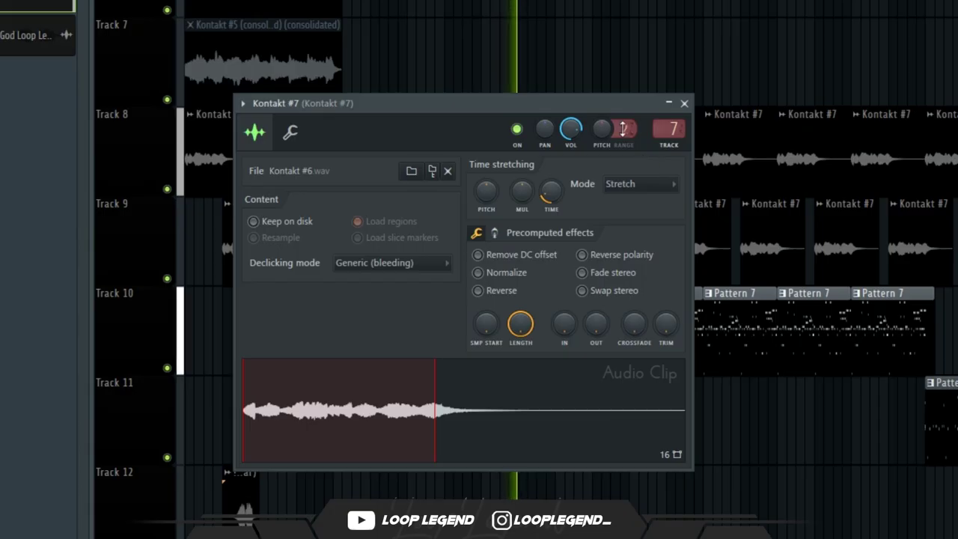
Step: Create an automation clip for the channel pitch of the Kontakt #7 audio clip
right_click(607, 130)
left_click(643, 253)
key("Escape")
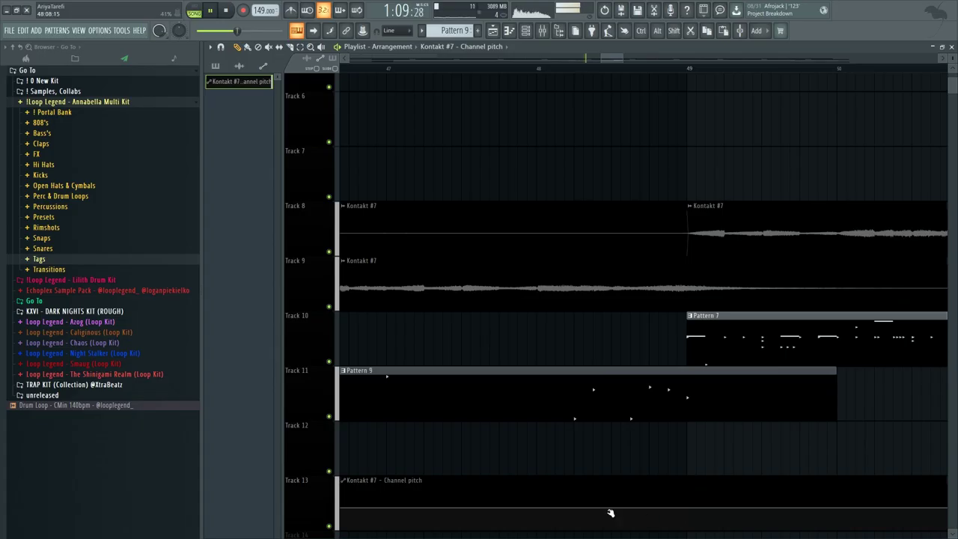
Step: Shape the Kontakt #7 pitch automation to drop to 0% half a bar before bar 49 and curve back up at bar 49
right_click(611, 509)
right_click(612, 529)
right_click(689, 509)
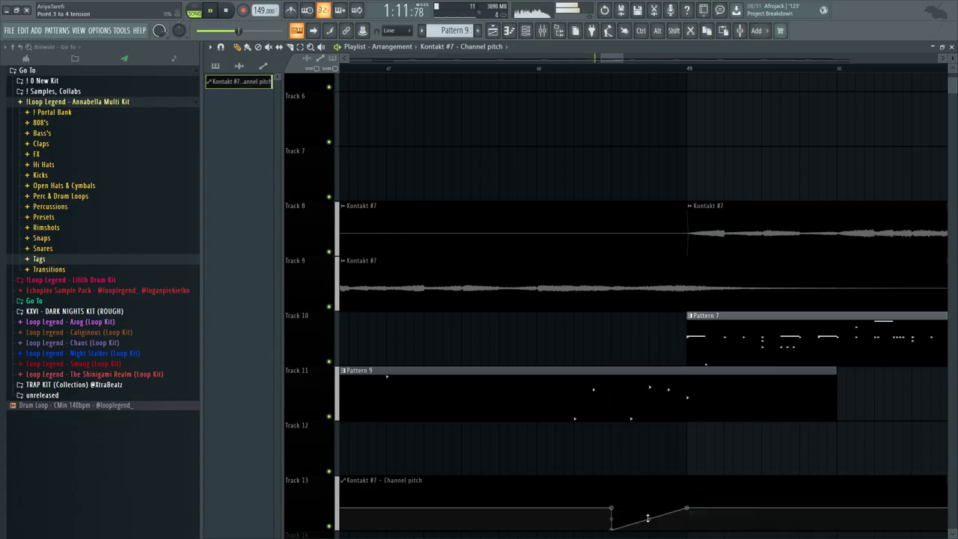
scroll(630, 474, "down", 4)
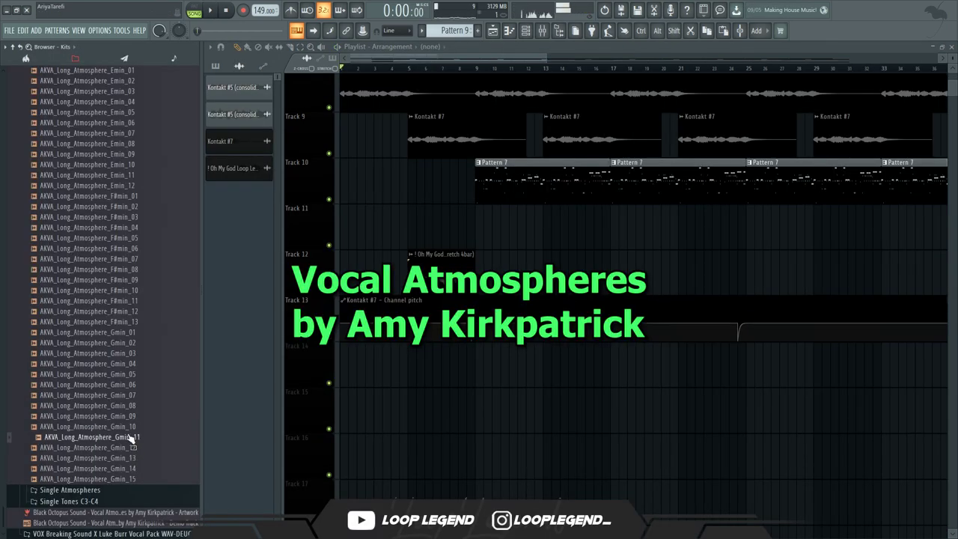
Step: Add AKVA_Long_Atmosphere_Gmin_11 at the start of Track 14 and process it with a raised EQ high cut and a 21.6% ValhallaVintageVerb mix
left_click_drag(131, 437, 351, 370)
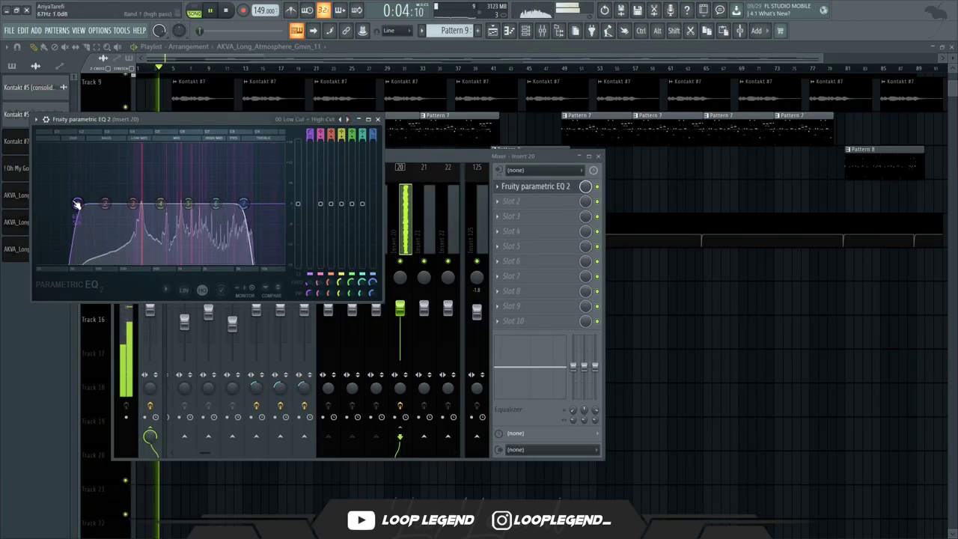
left_click_drag(265, 205, 287, 204)
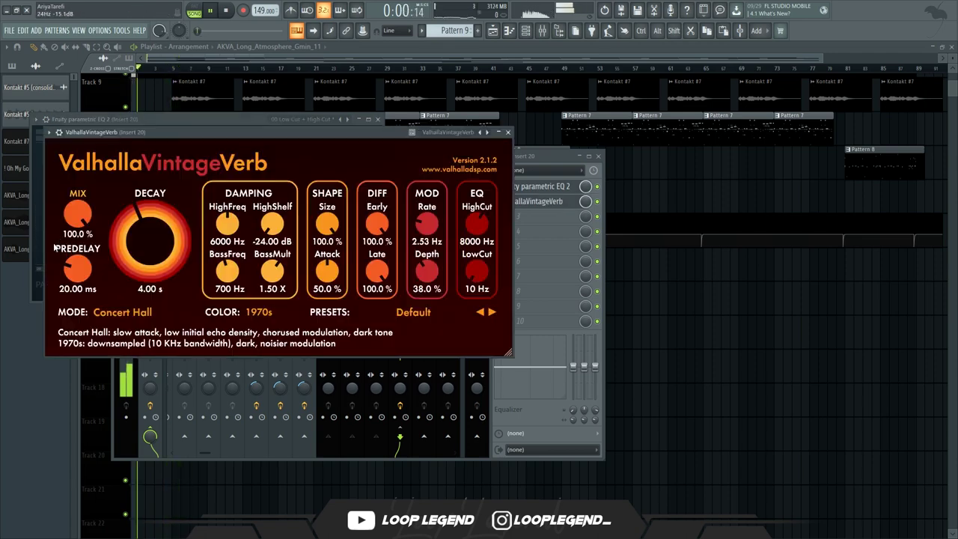
left_click_drag(78, 214, 95, 186)
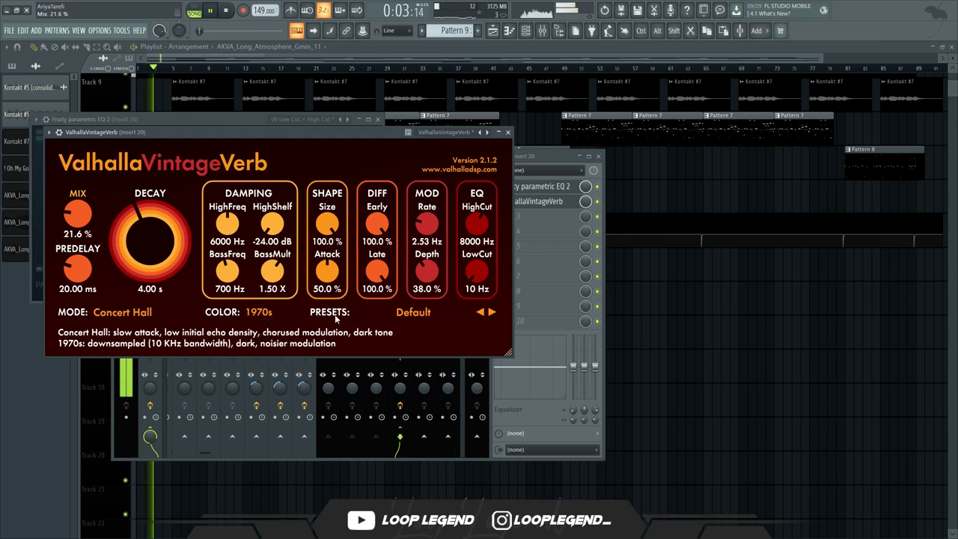
left_click(266, 337)
Step: Set Auto-Tune Pro on the vocal atmosphere's mixer insert to the C# key and minor scale
left_click(709, 191)
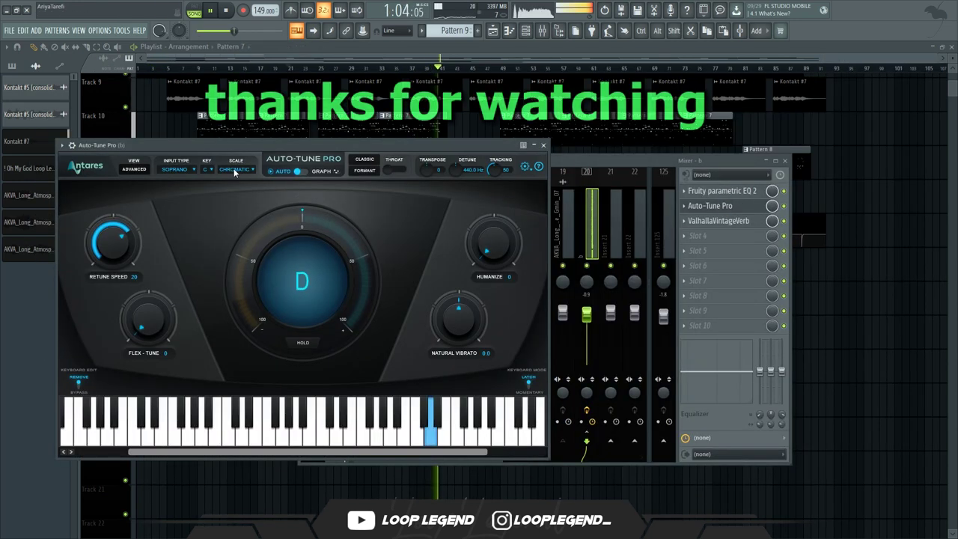
left_click(234, 169)
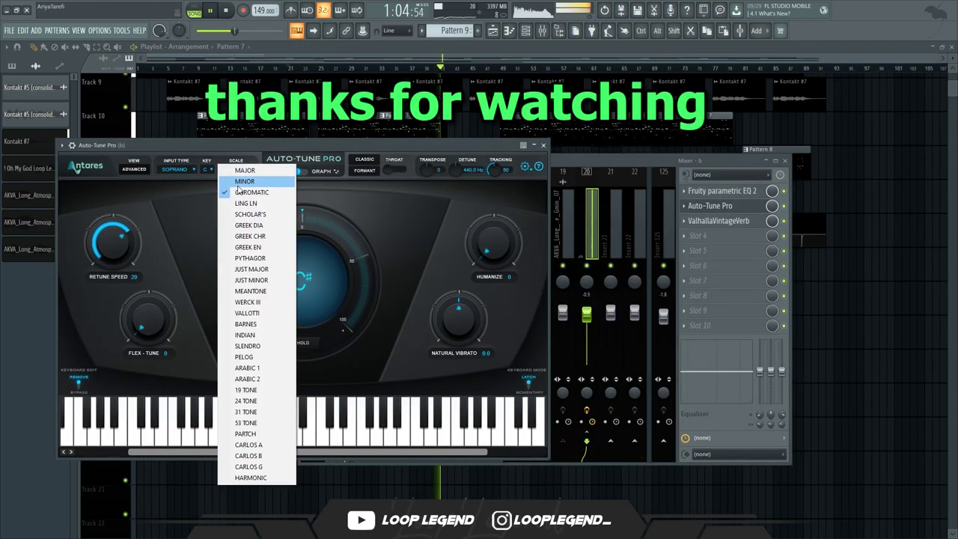
left_click(239, 178)
left_click(210, 172)
left_click(204, 187)
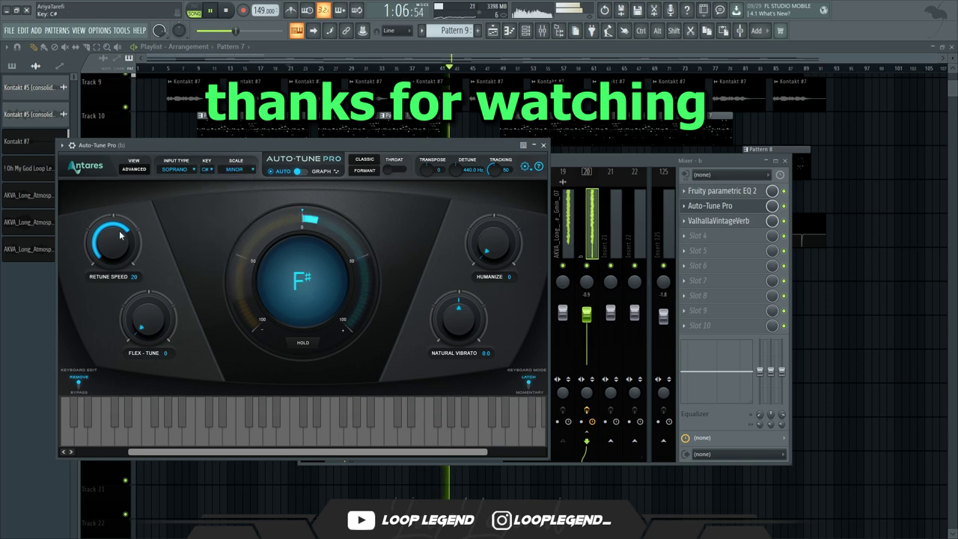